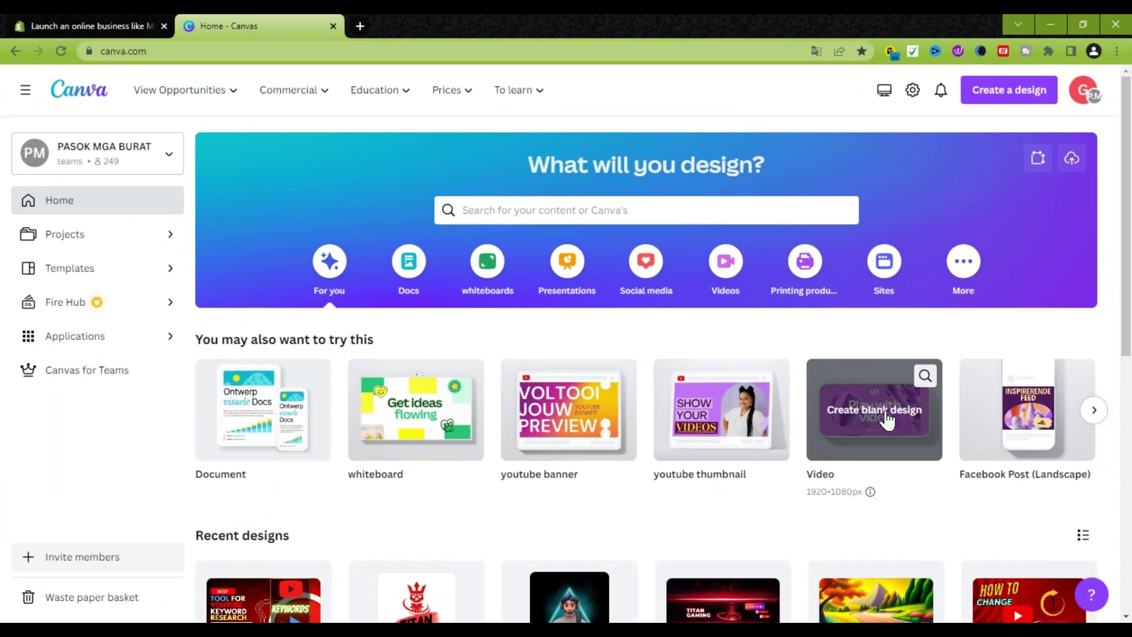
# Start a blank video design and open the Text to image app from Applications.
pyautogui.click(861, 427)
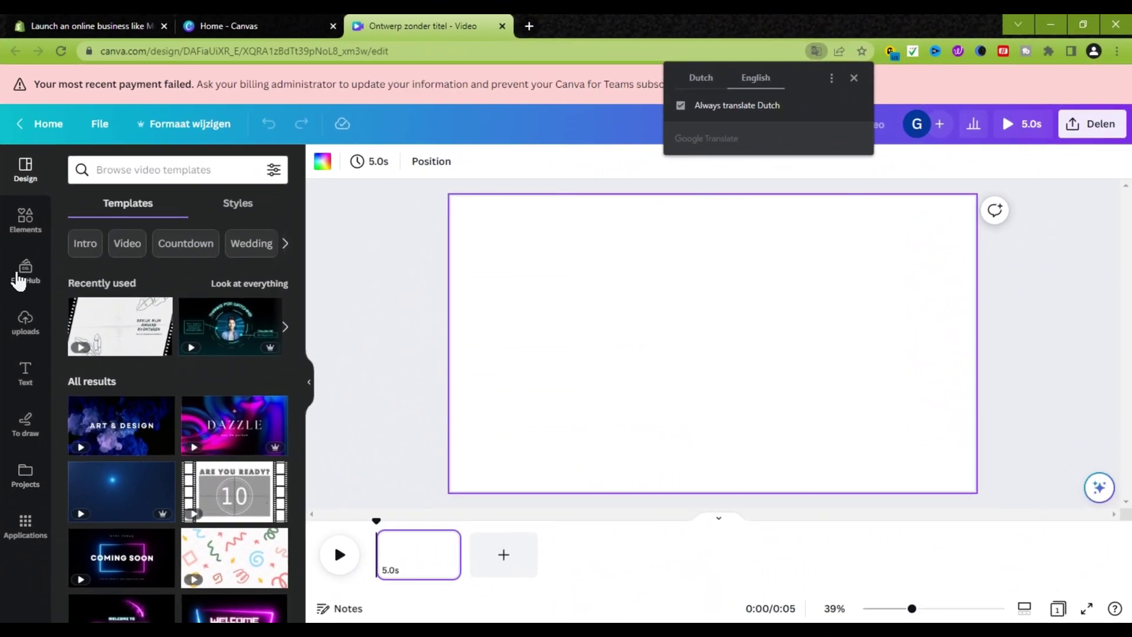
pyautogui.click(26, 524)
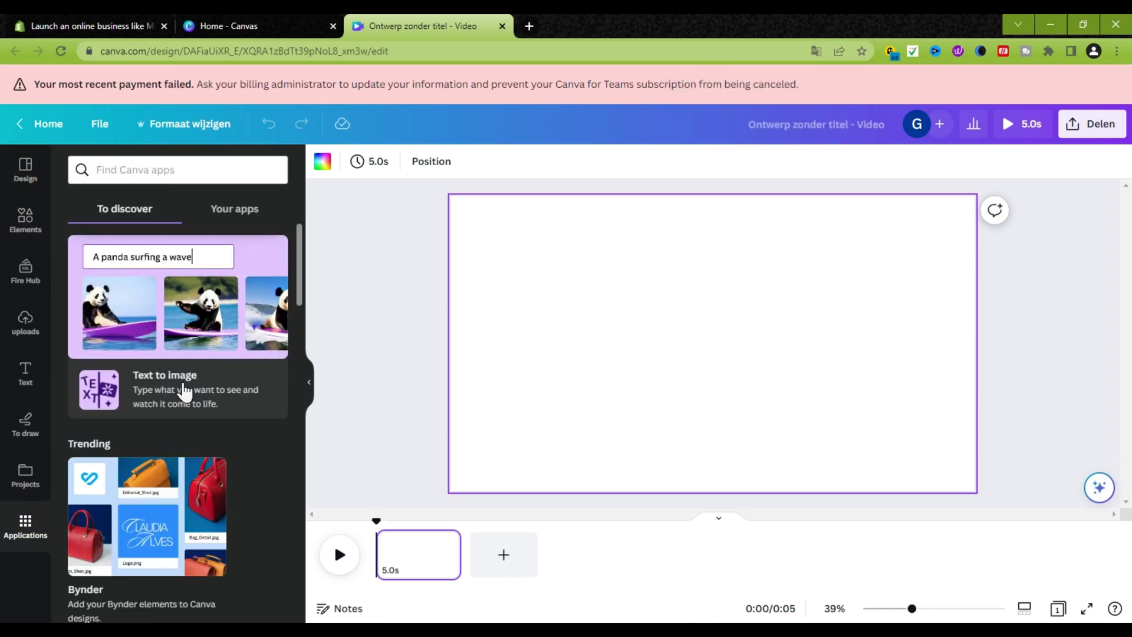
pyautogui.click(154, 376)
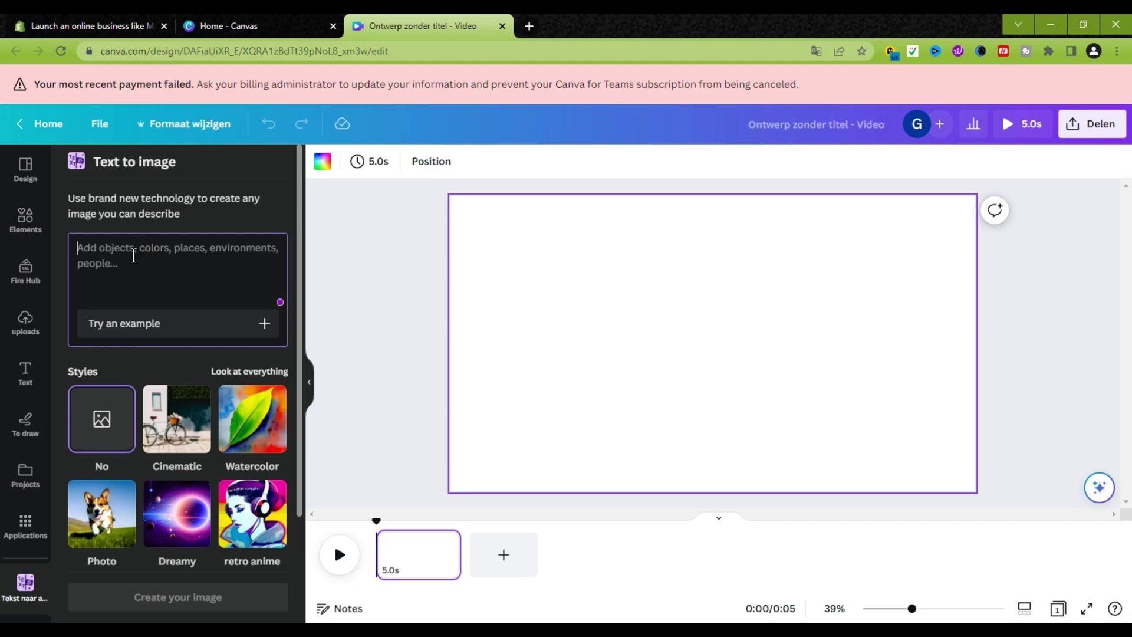
pyautogui.write('trees across the road')
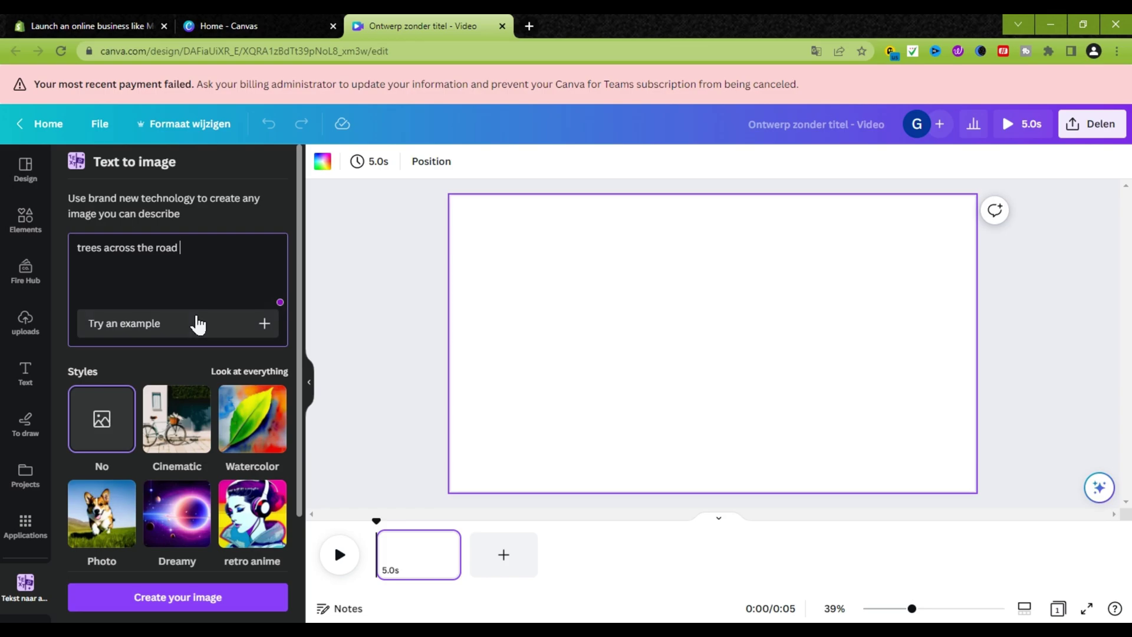
pyautogui.scroll(-3, 188, 333)
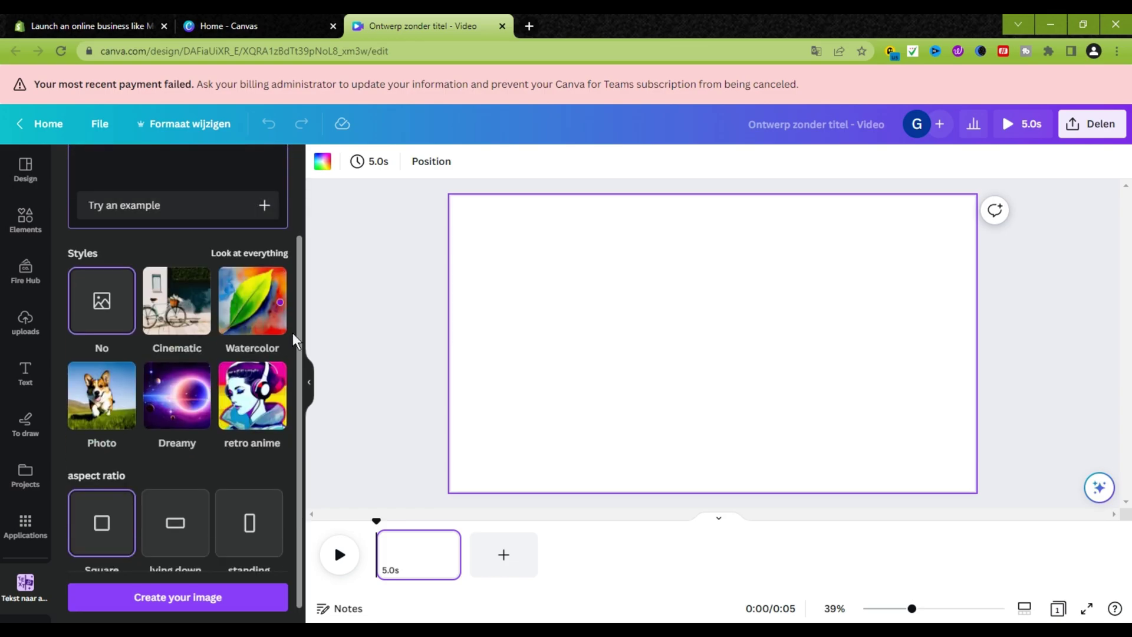
# Set the Dreamy style and landscape shape for the 'trees across the road' image prompt.
pyautogui.click(262, 257)
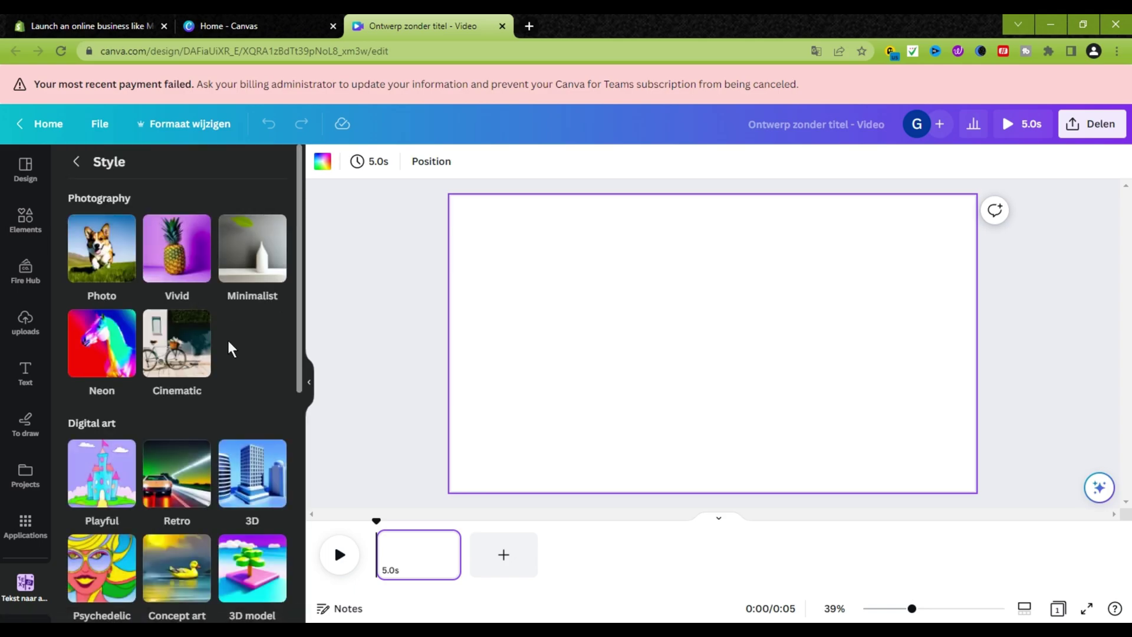
pyautogui.scroll(-3, 228, 340)
pyautogui.scroll(-2, 252, 402)
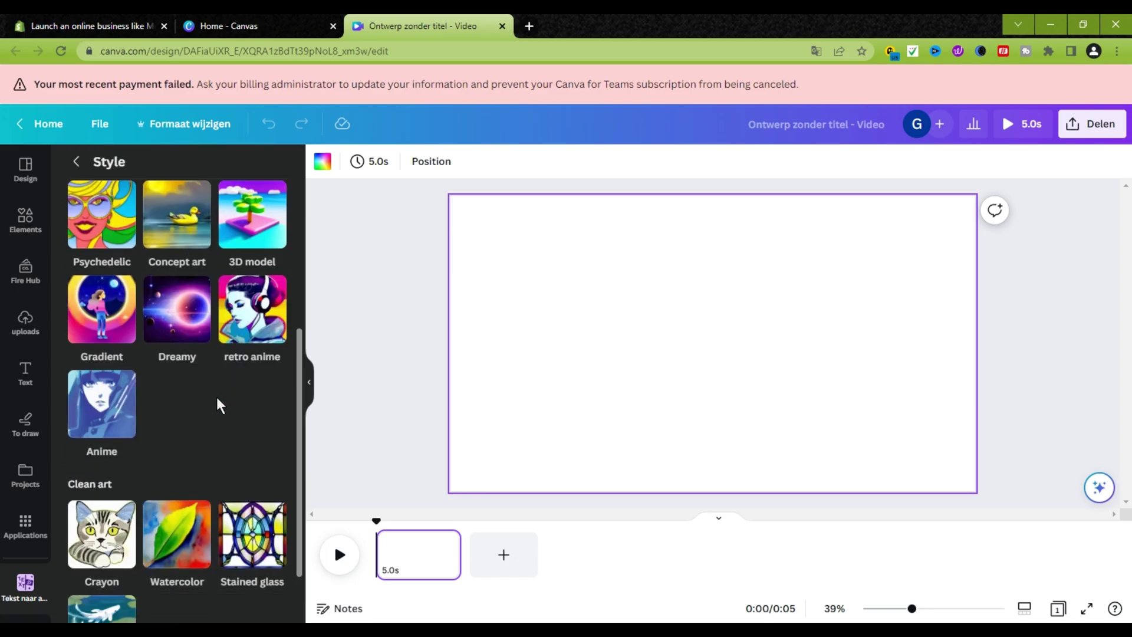
pyautogui.click(190, 336)
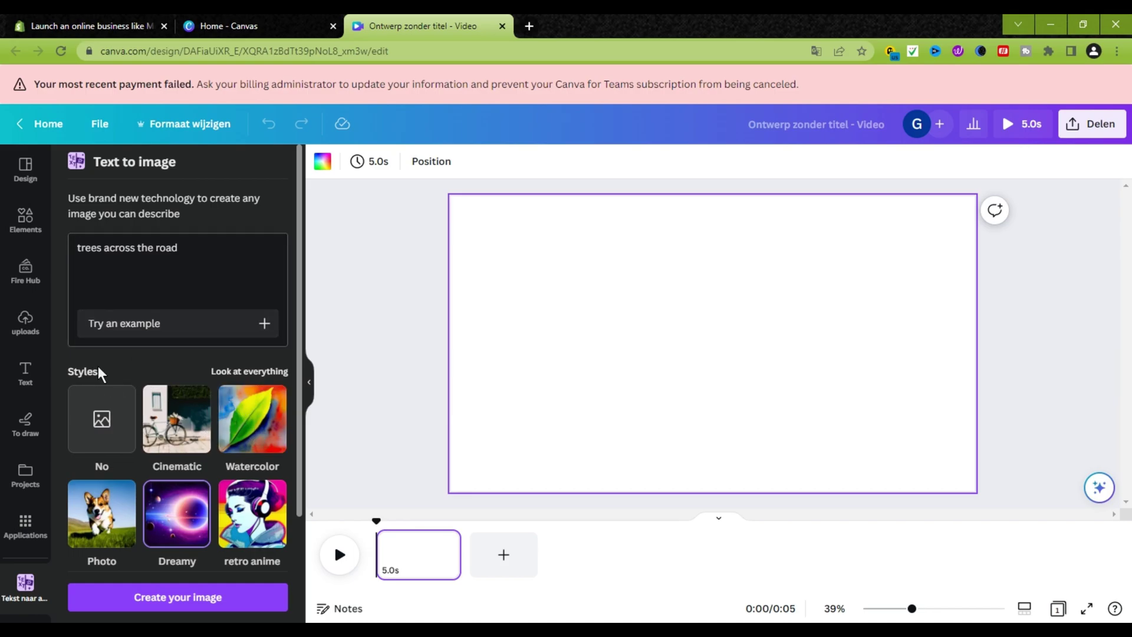
pyautogui.scroll(-2, 98, 367)
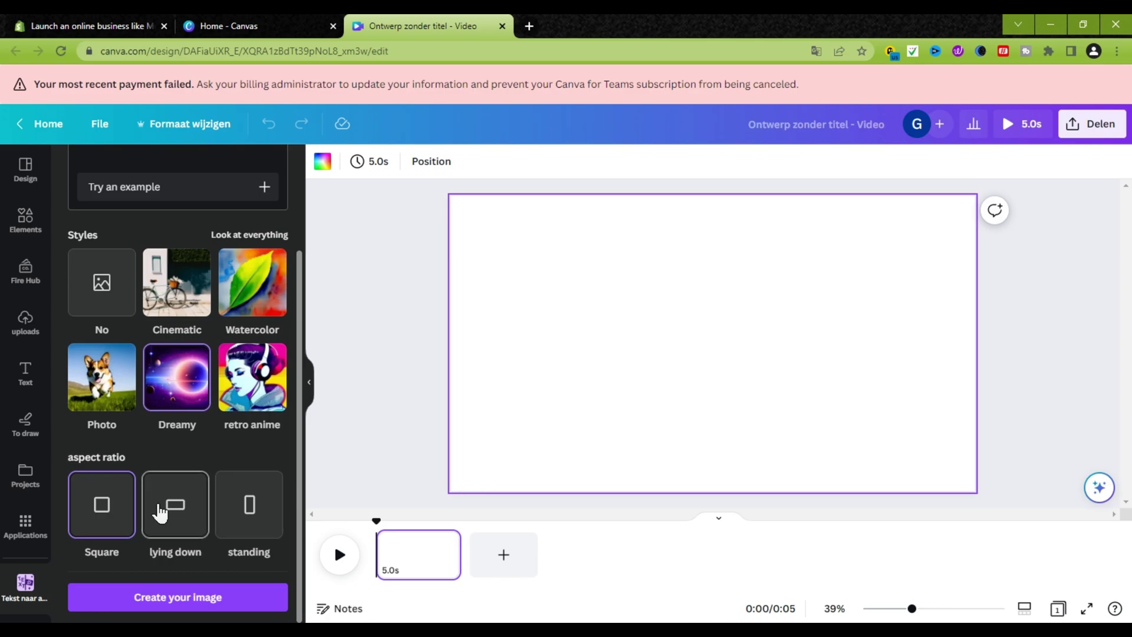
pyautogui.click(176, 509)
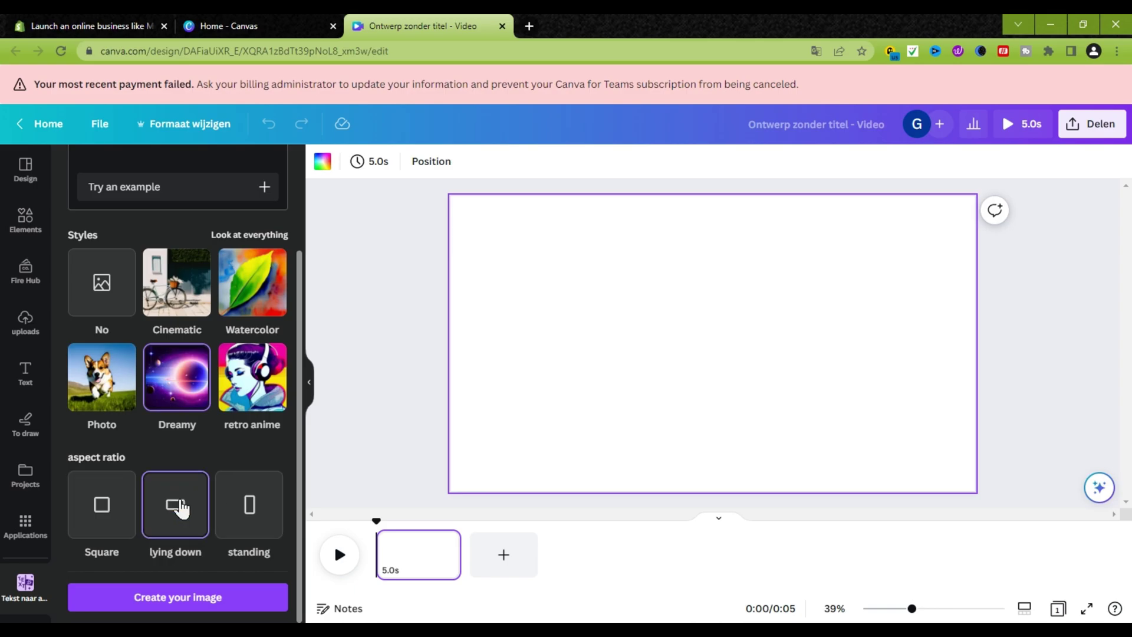
pyautogui.scroll(2, 180, 508)
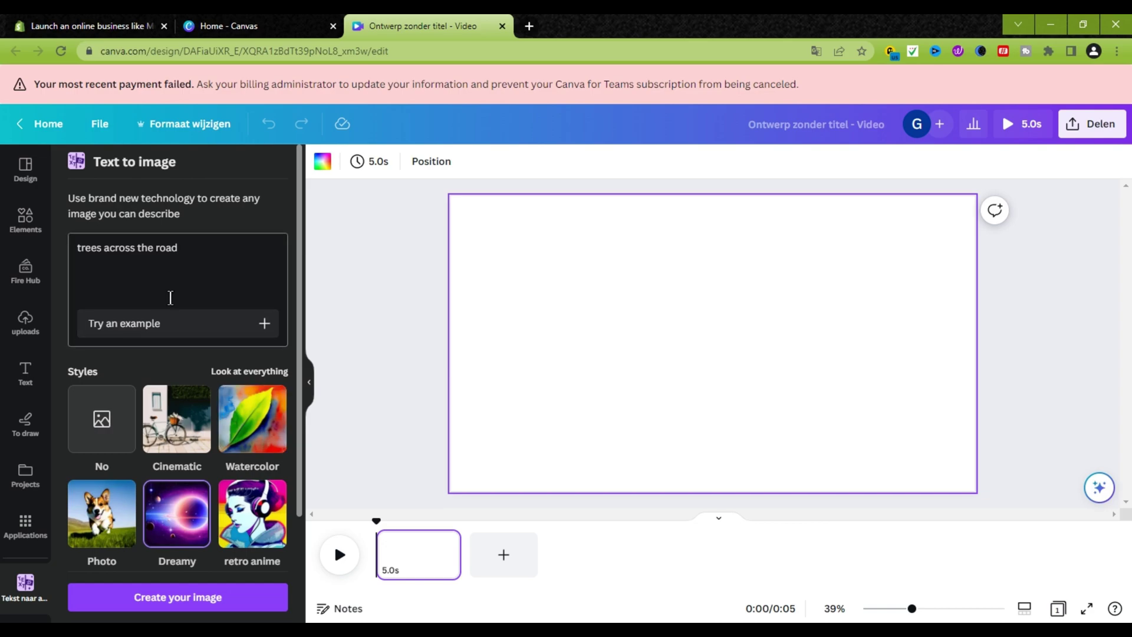
# Generate the tree images and fill the page with the bottom-right sunset road result.
pyautogui.click(168, 600)
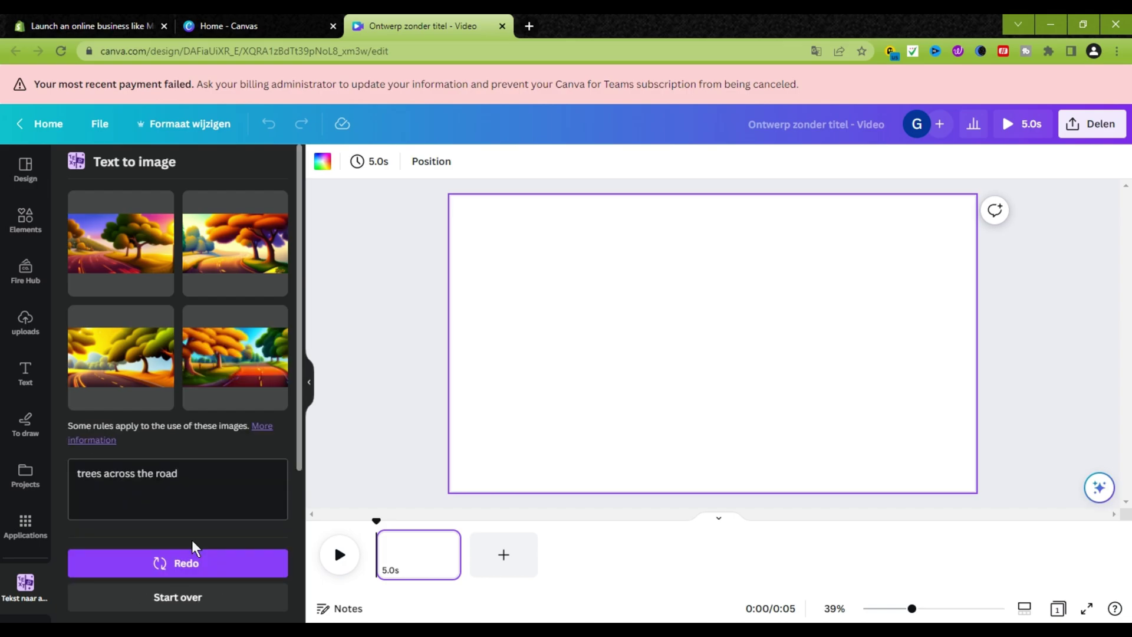
pyautogui.click(121, 243)
pyautogui.moveTo(120, 243); pyautogui.dragTo(467, 433)
pyautogui.click(216, 337)
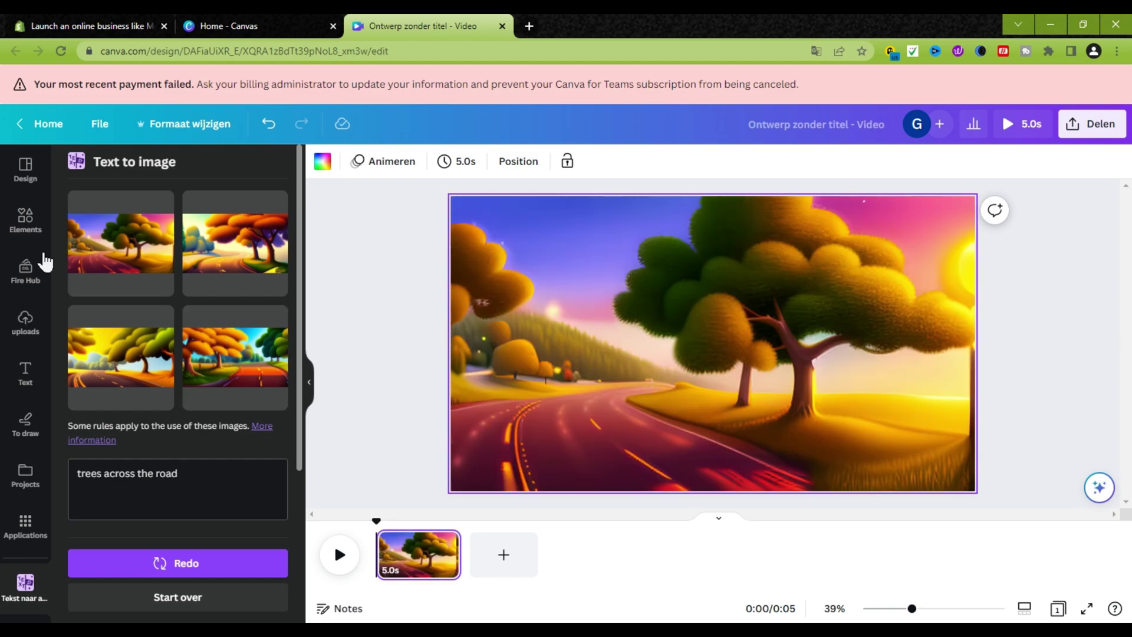
# Search Elements illustrations for 'little african boy' and duplicate the sunset road page.
pyautogui.click(25, 220)
pyautogui.click(151, 168)
pyautogui.write('li')
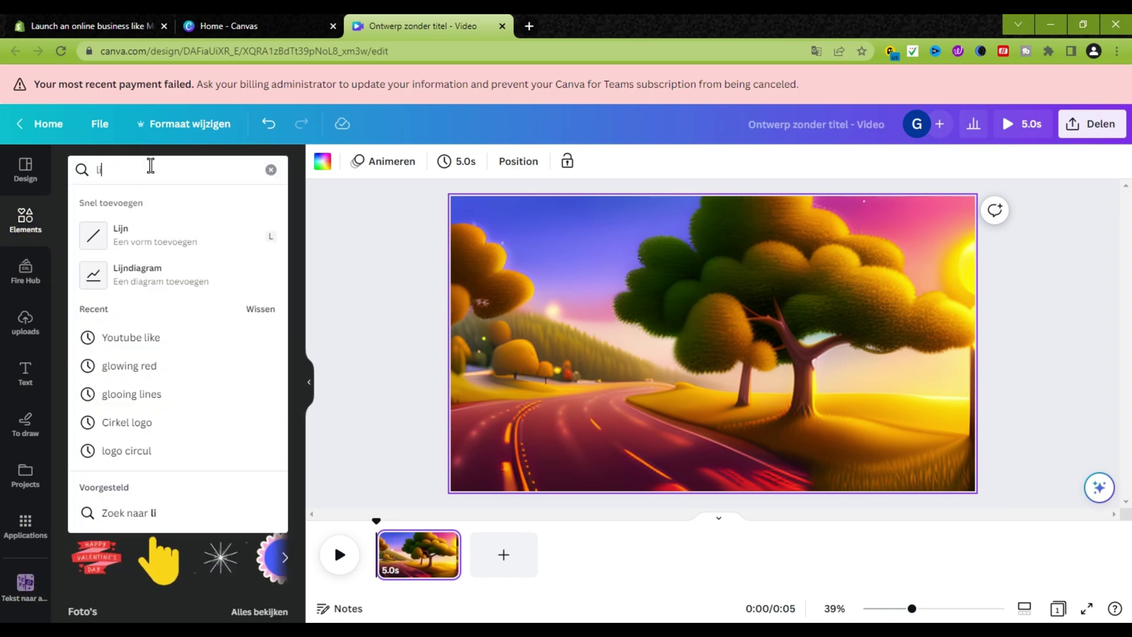
pyautogui.write('ttle african')
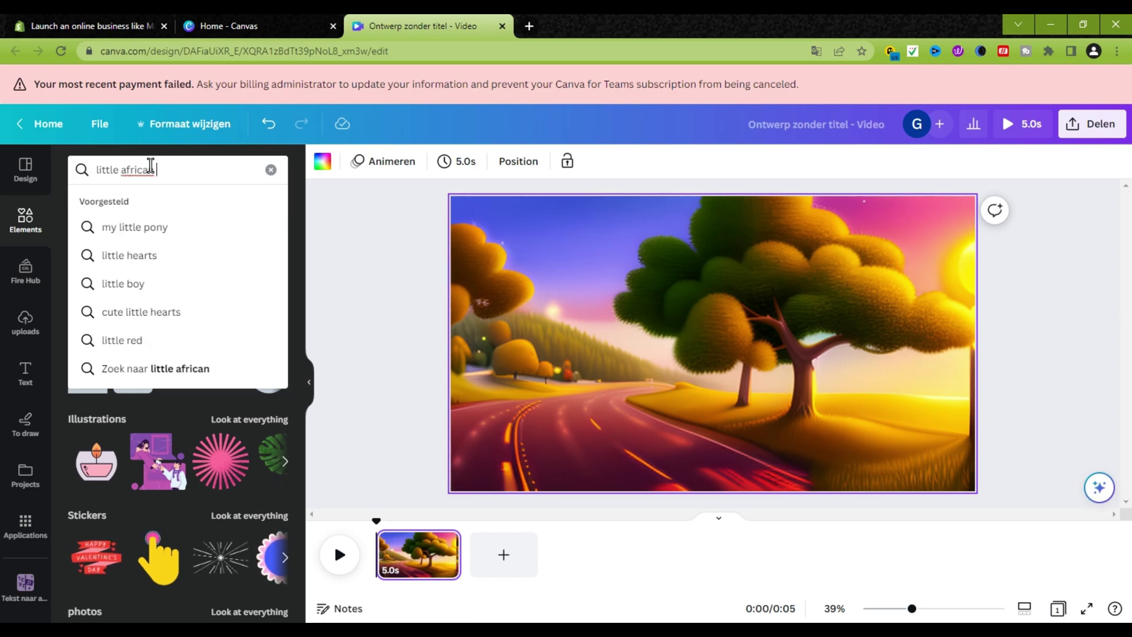
pyautogui.write(' boy')
pyautogui.press('Return')
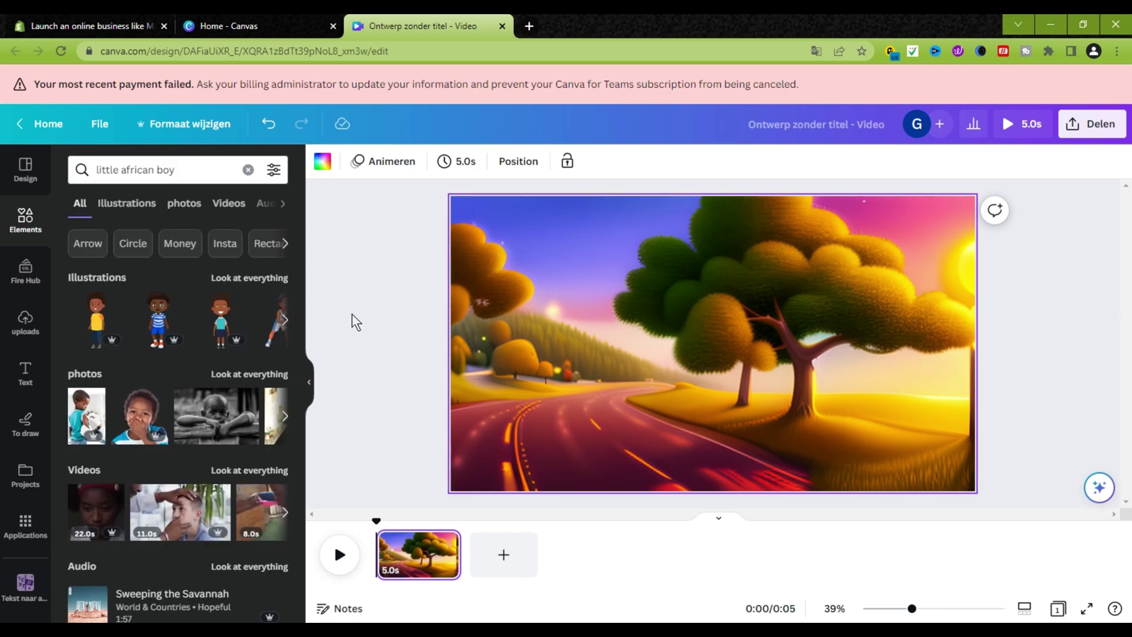
pyautogui.click(135, 216)
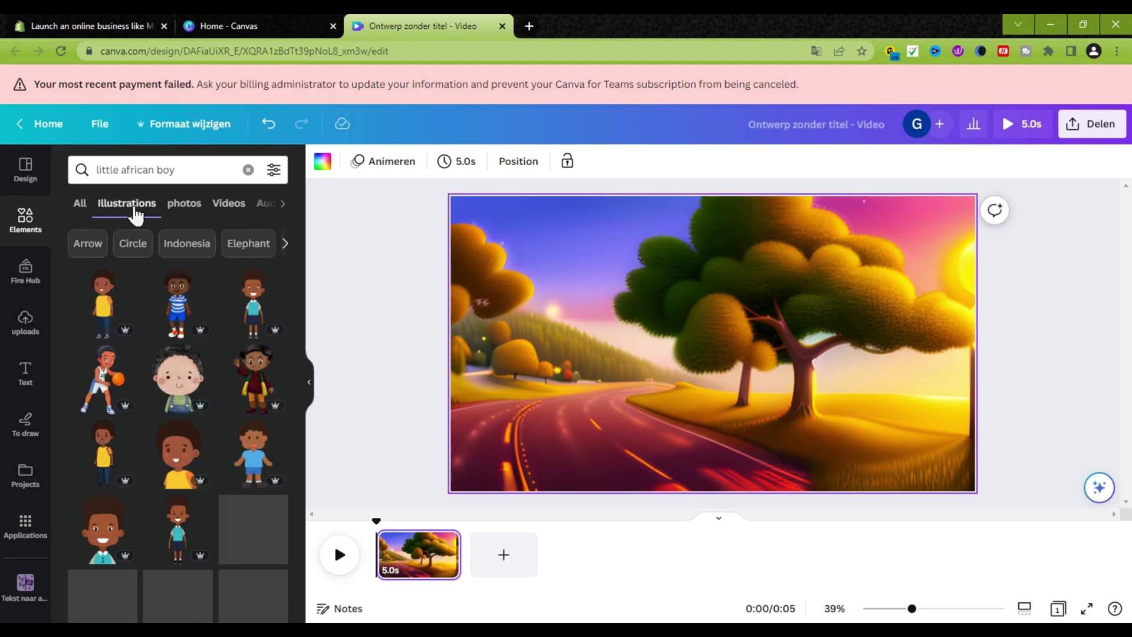
pyautogui.scroll(-5, 221, 372)
pyautogui.scroll(-1, 221, 373)
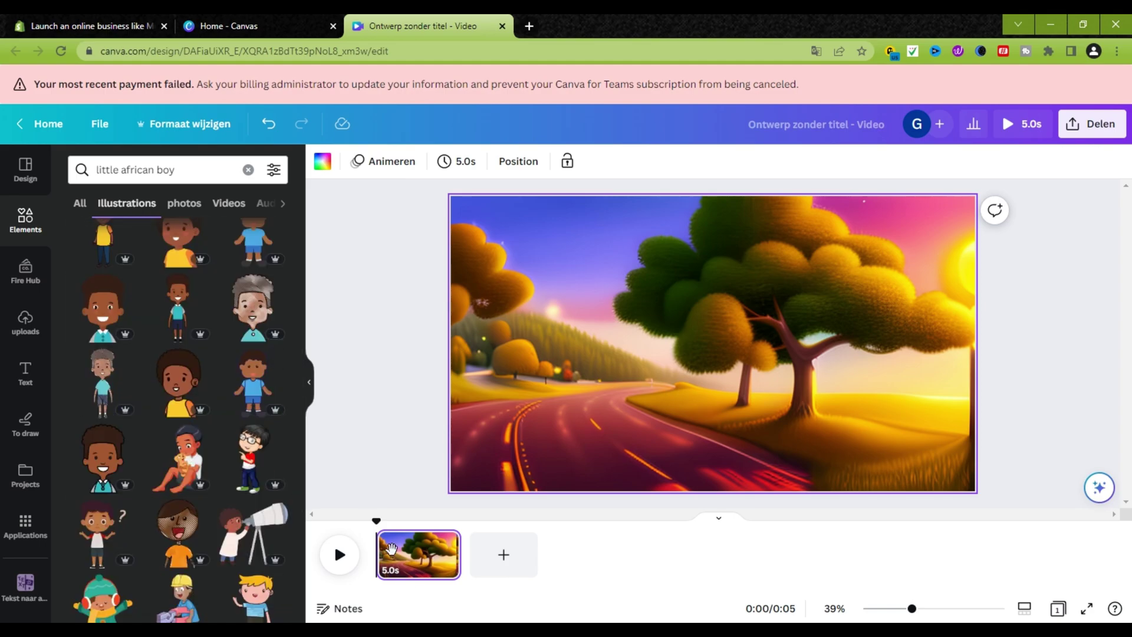
pyautogui.moveTo(418, 554)
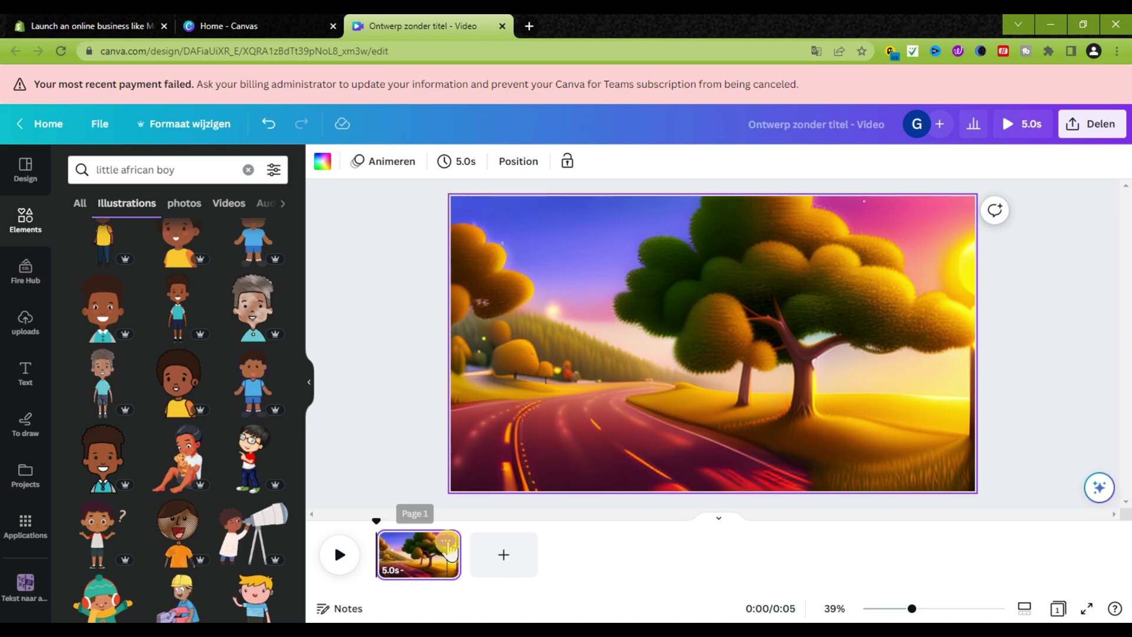
pyautogui.click(448, 543)
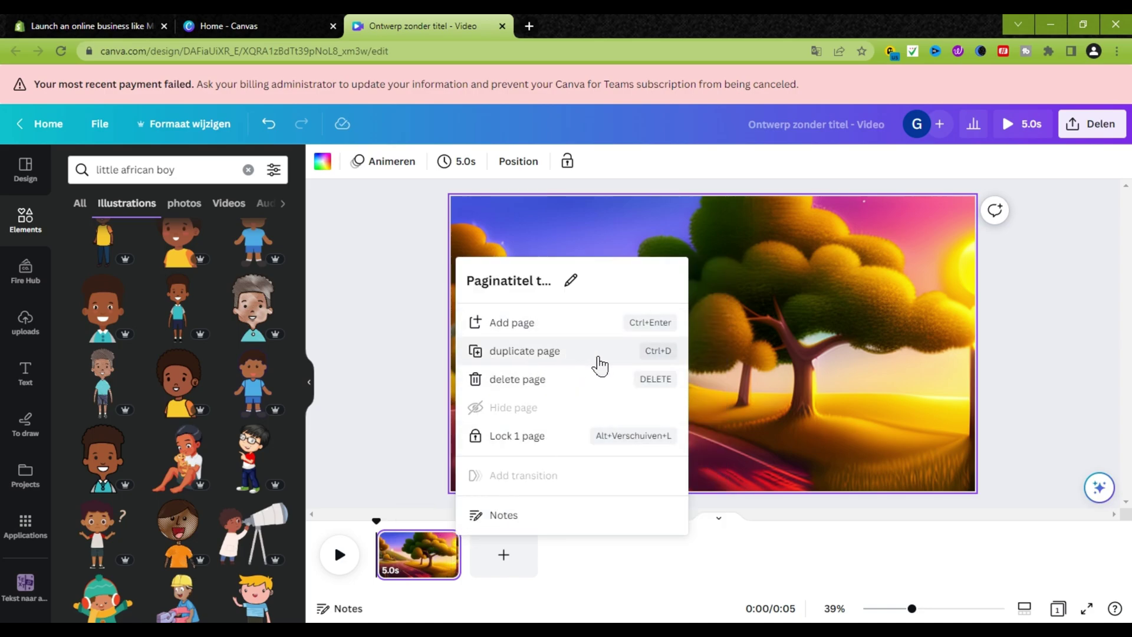
pyautogui.click(555, 357)
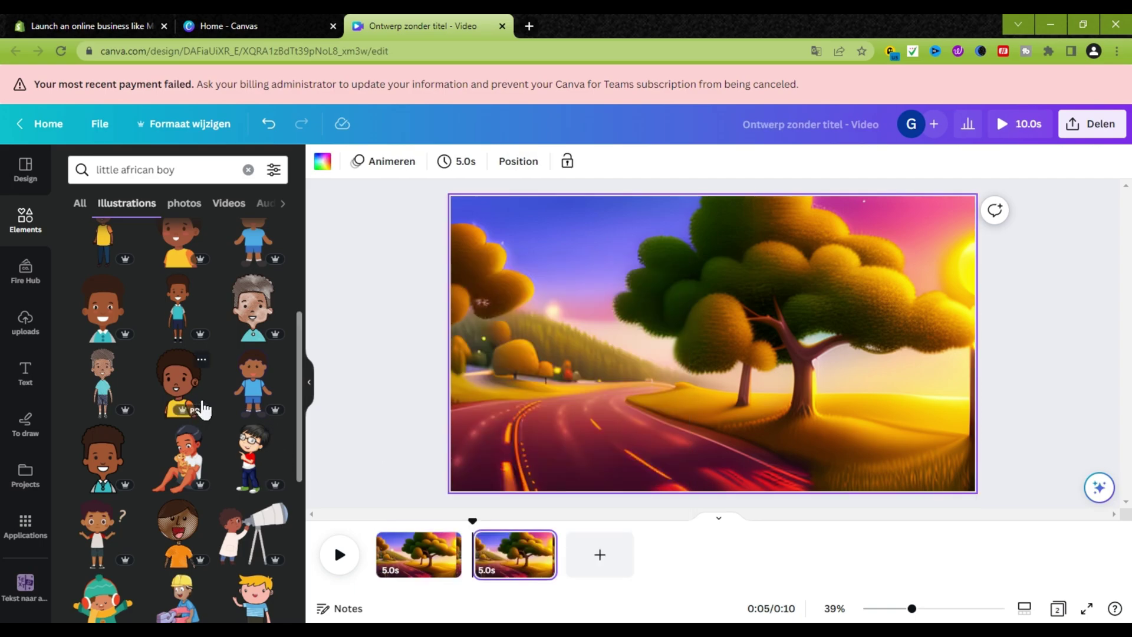
pyautogui.scroll(-3, 203, 409)
pyautogui.moveTo(177, 326); pyautogui.dragTo(496, 549)
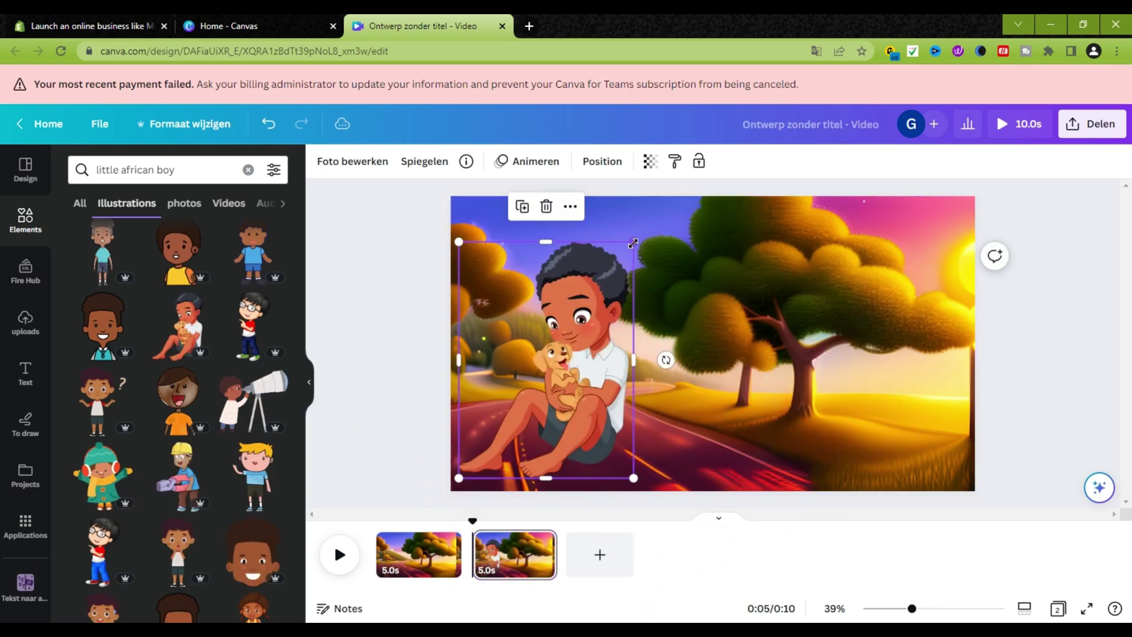
# Shrink the boy illustration on the grass beneath the tree, then clear the search.
pyautogui.moveTo(634, 243); pyautogui.dragTo(540, 400)
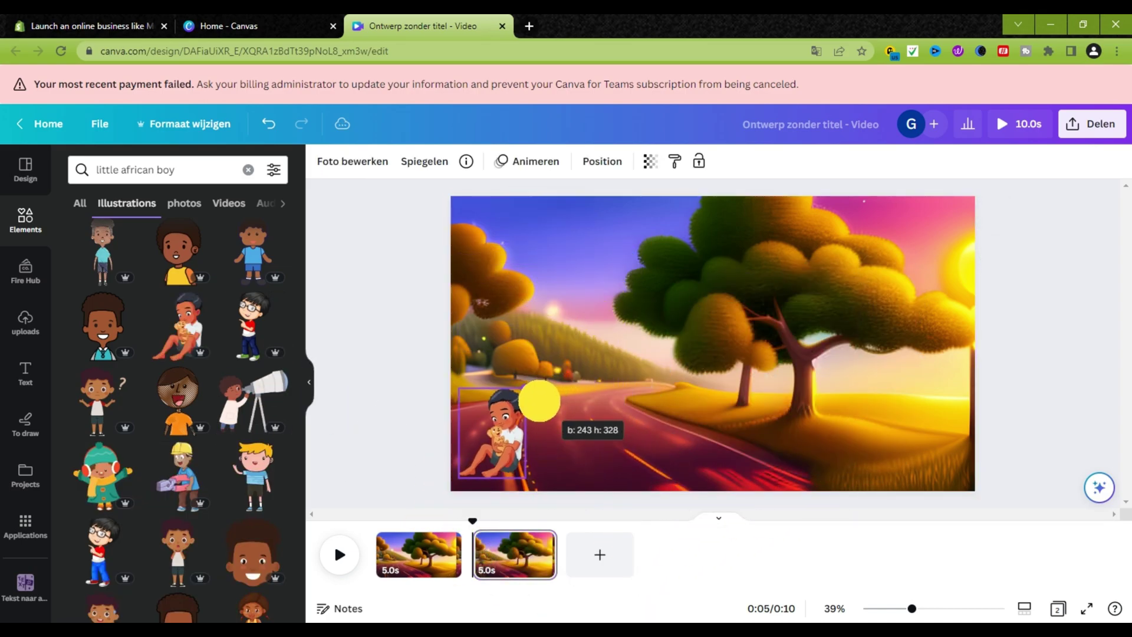
pyautogui.scroll(-3, 178, 398)
pyautogui.moveTo(177, 314)
pyautogui.mouseDown()
pyautogui.moveTo(678, 418)
pyautogui.moveTo(841, 424)
pyautogui.moveTo(882, 404)
pyautogui.moveTo(867, 442)
pyautogui.mouseUp()
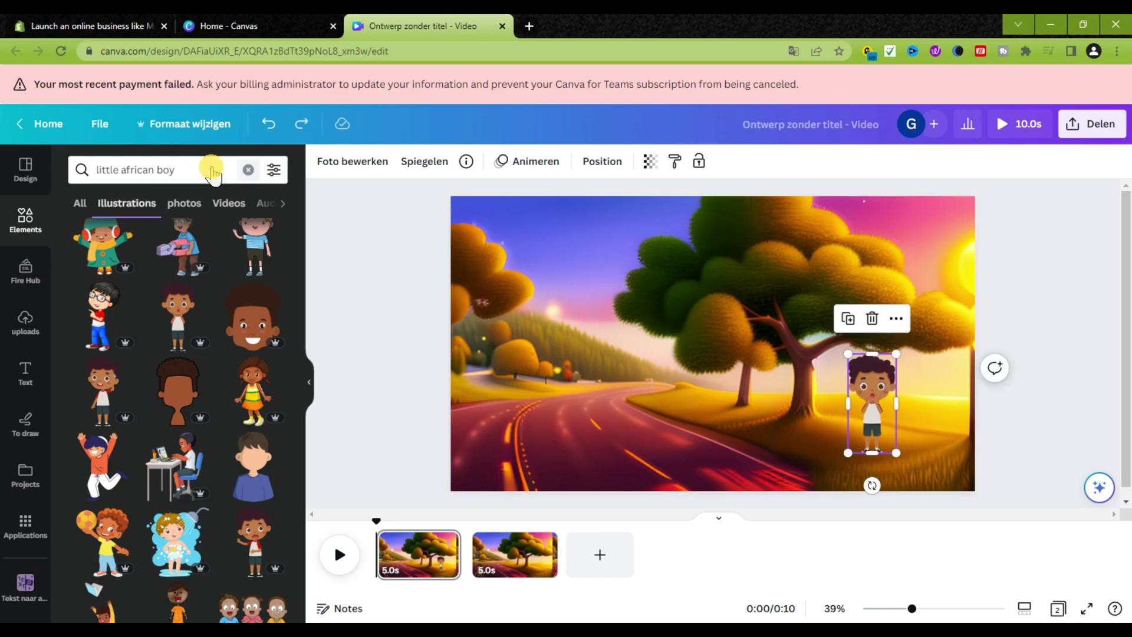
pyautogui.hotkey('ctrl', 'a')
pyautogui.press('BackSpace')
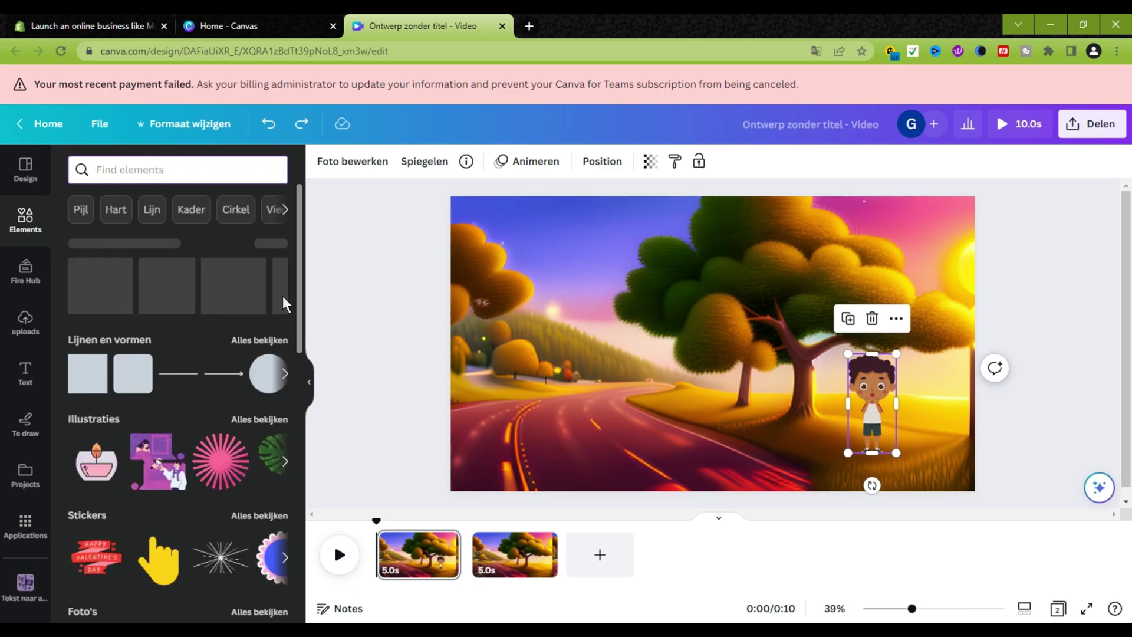
# Search Elements for 'caption box' illustrations.
pyautogui.click(373, 354)
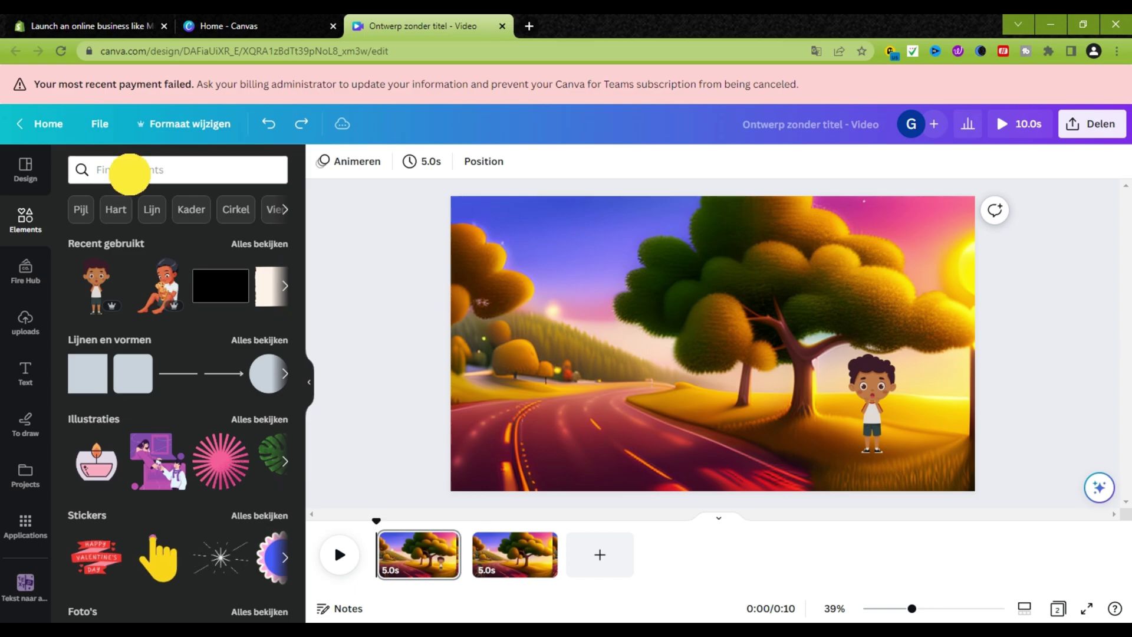
pyautogui.click(129, 170)
pyautogui.write('cap')
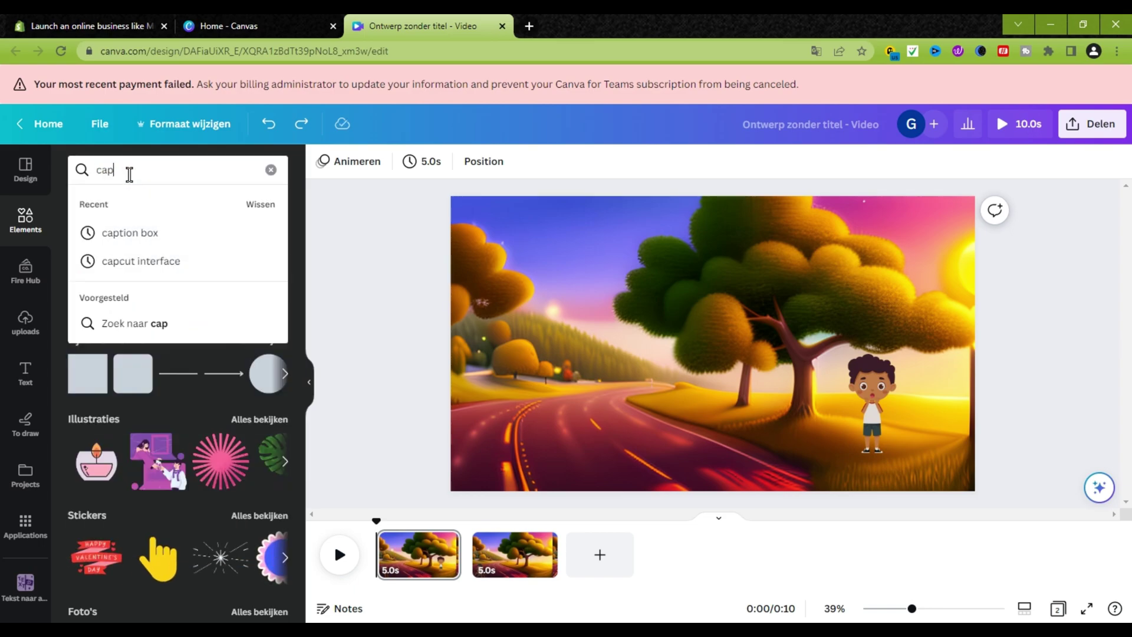
pyautogui.write('tion box')
pyautogui.press('Return')
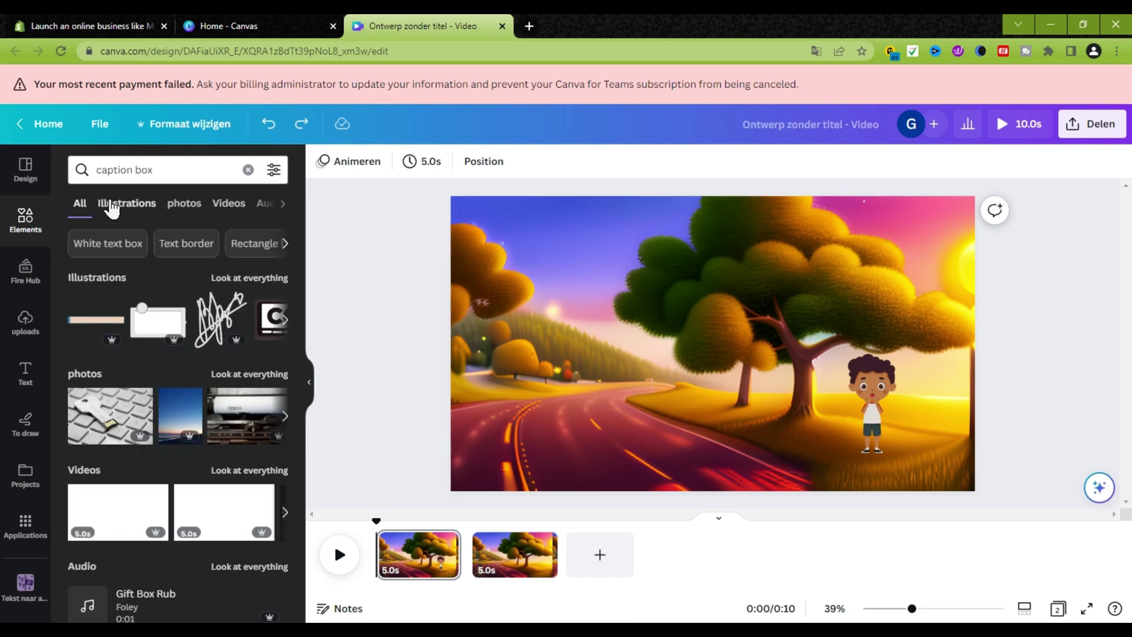
pyautogui.click(118, 204)
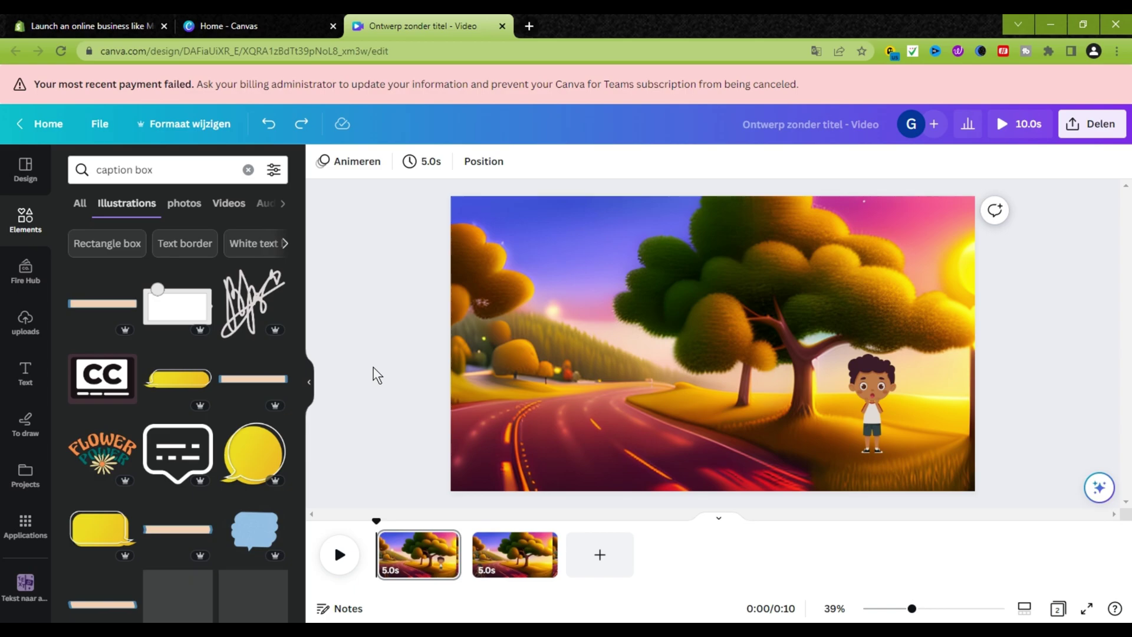
pyautogui.scroll(-2, 97, 404)
pyautogui.moveTo(98, 406); pyautogui.dragTo(557, 246)
# Place the yellow speech bubble on the tree, shrink it and tilt it slightly clockwise.
pyautogui.moveTo(526, 198)
pyautogui.mouseDown()
pyautogui.moveTo(745, 353)
pyautogui.moveTo(754, 343)
pyautogui.mouseUp()
pyautogui.moveTo(684, 294); pyautogui.dragTo(782, 338)
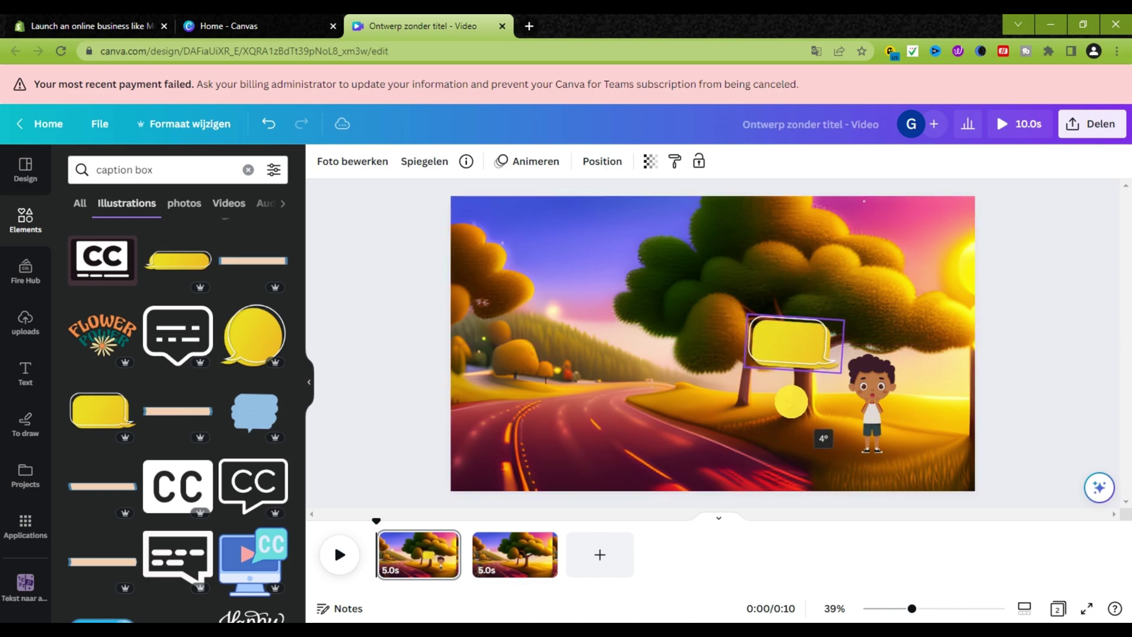
pyautogui.moveTo(793, 396); pyautogui.dragTo(817, 434)
pyautogui.press('Escape')
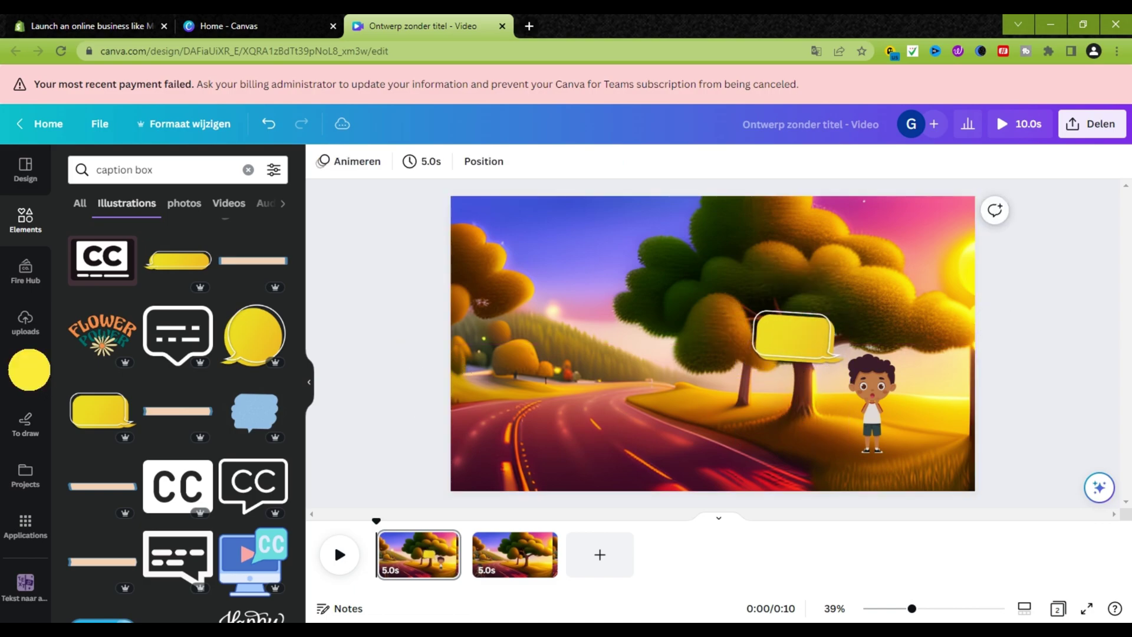
# Add a subtitle reading 'where is my dog' and fit it inside the speech bubble.
pyautogui.click(24, 372)
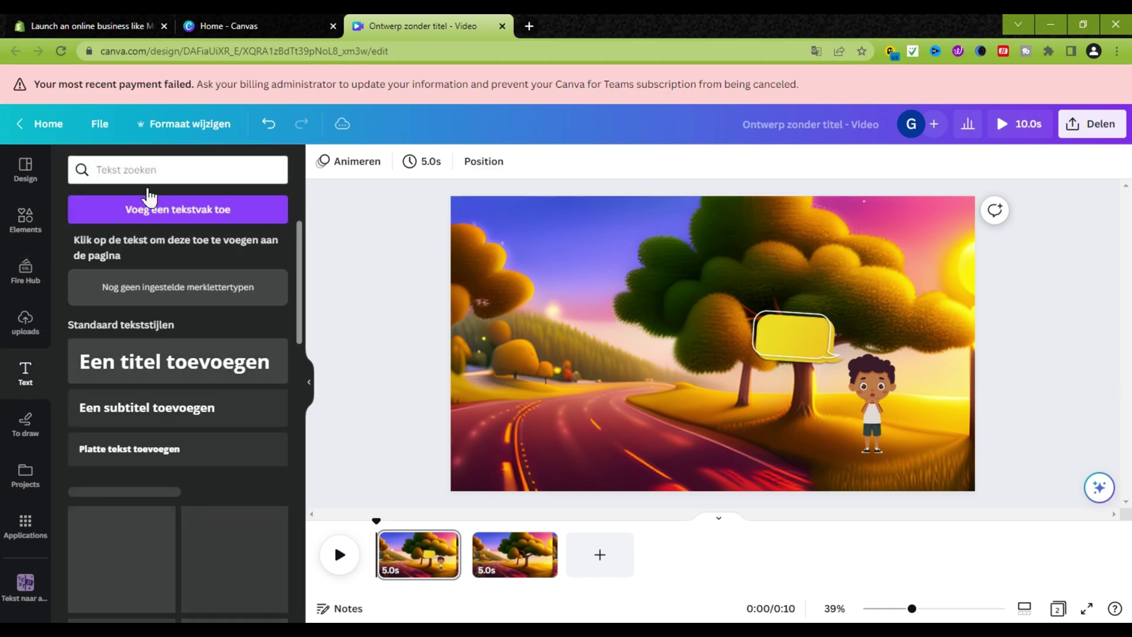
pyautogui.click(184, 400)
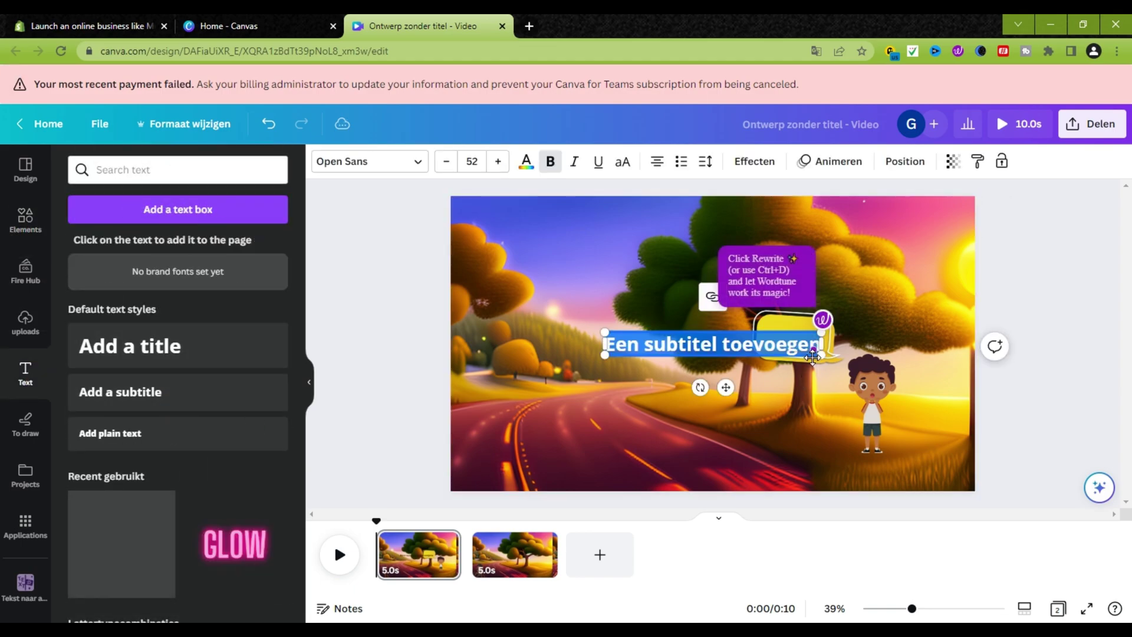
pyautogui.write('where is my do')
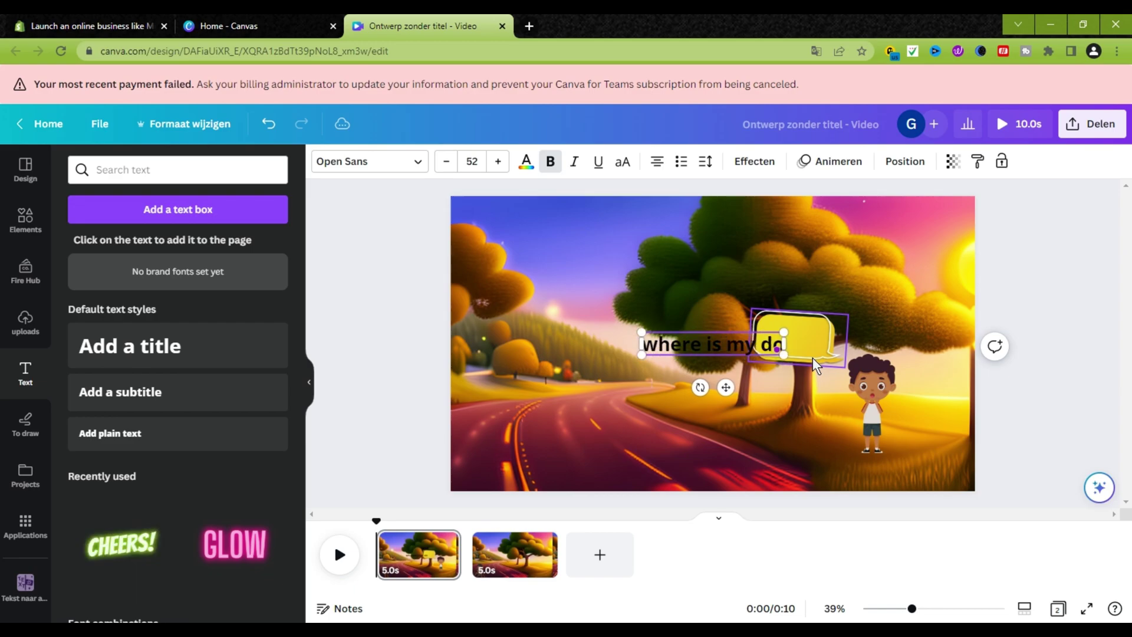
pyautogui.write('g')
pyautogui.moveTo(725, 386); pyautogui.dragTo(832, 389)
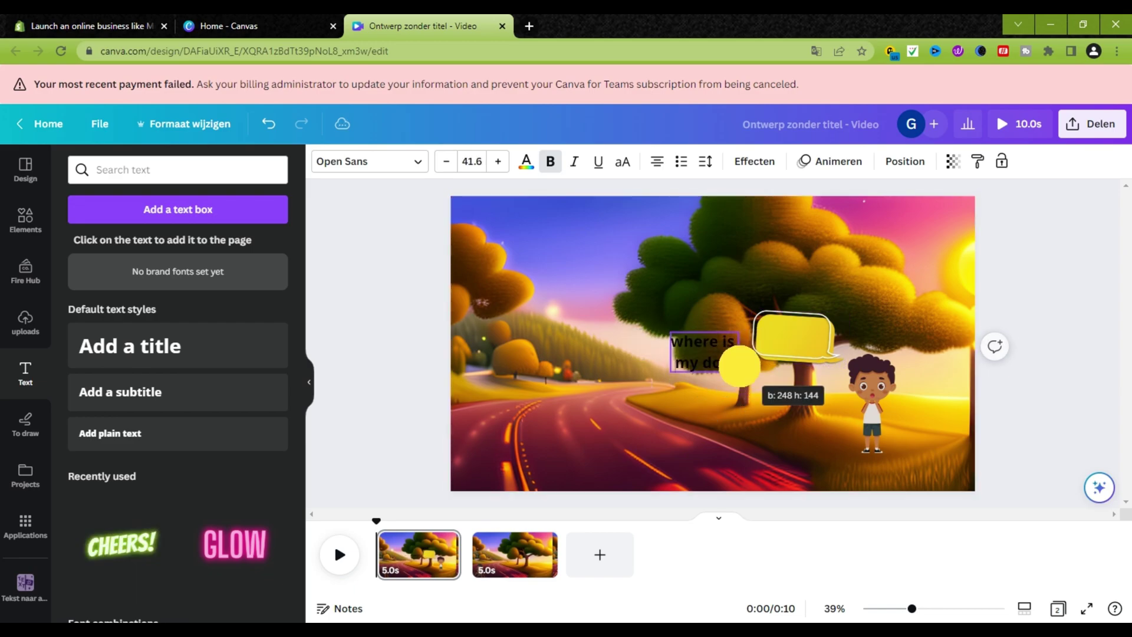
pyautogui.click(698, 346)
# Select the speech bubble and boy together and group them.
pyautogui.moveTo(726, 286); pyautogui.dragTo(909, 460)
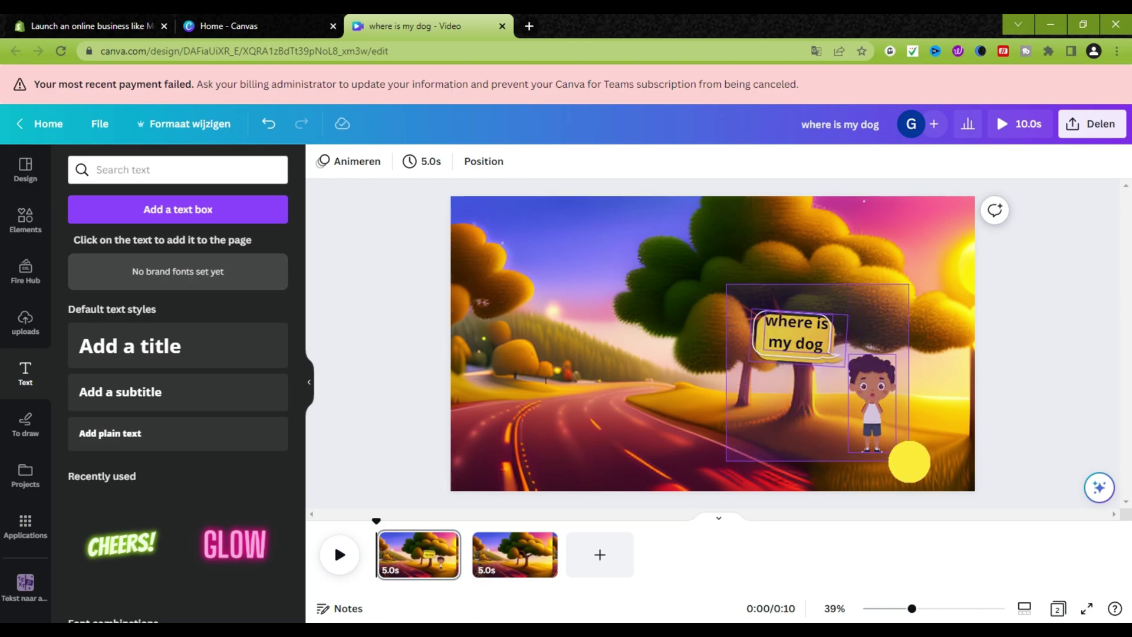
pyautogui.moveTo(909, 460); pyautogui.dragTo(909, 461)
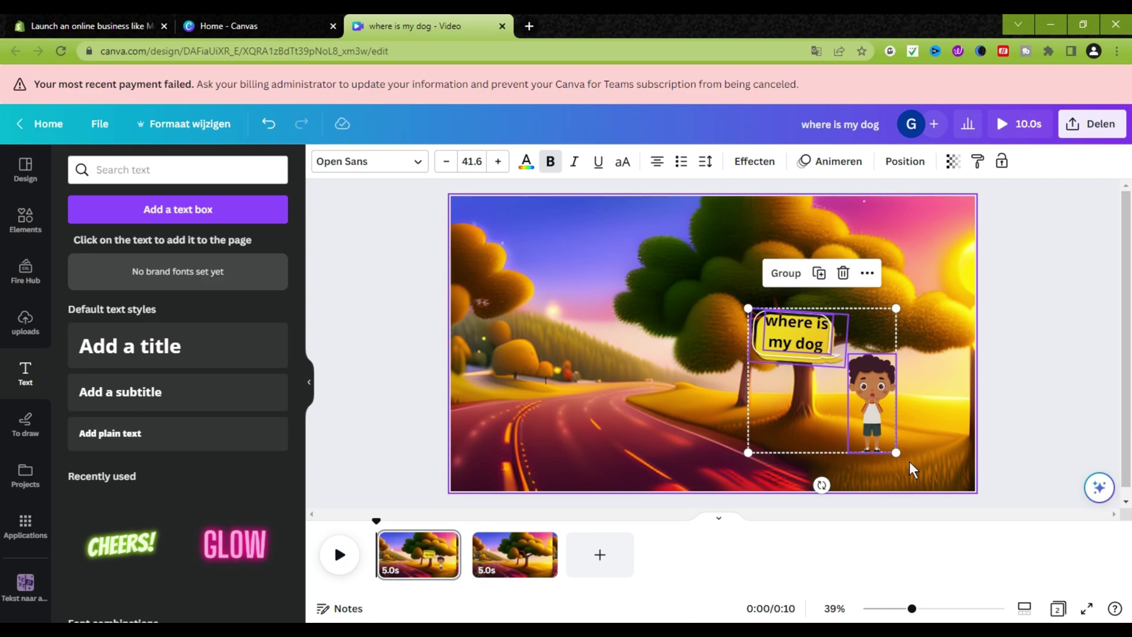
pyautogui.click(786, 274)
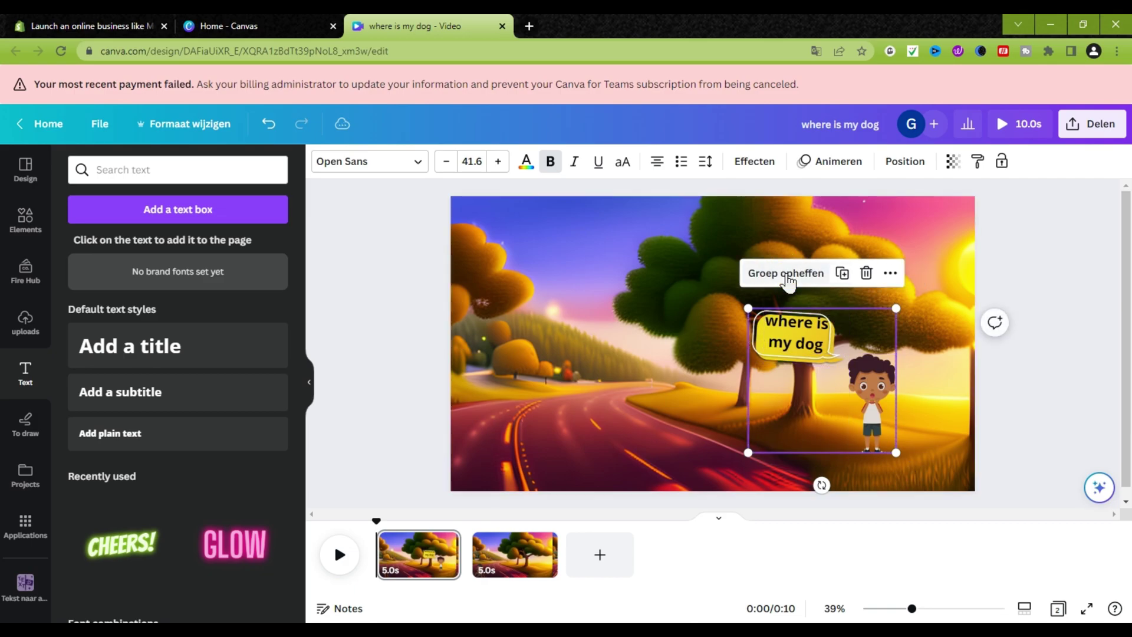
pyautogui.click(829, 163)
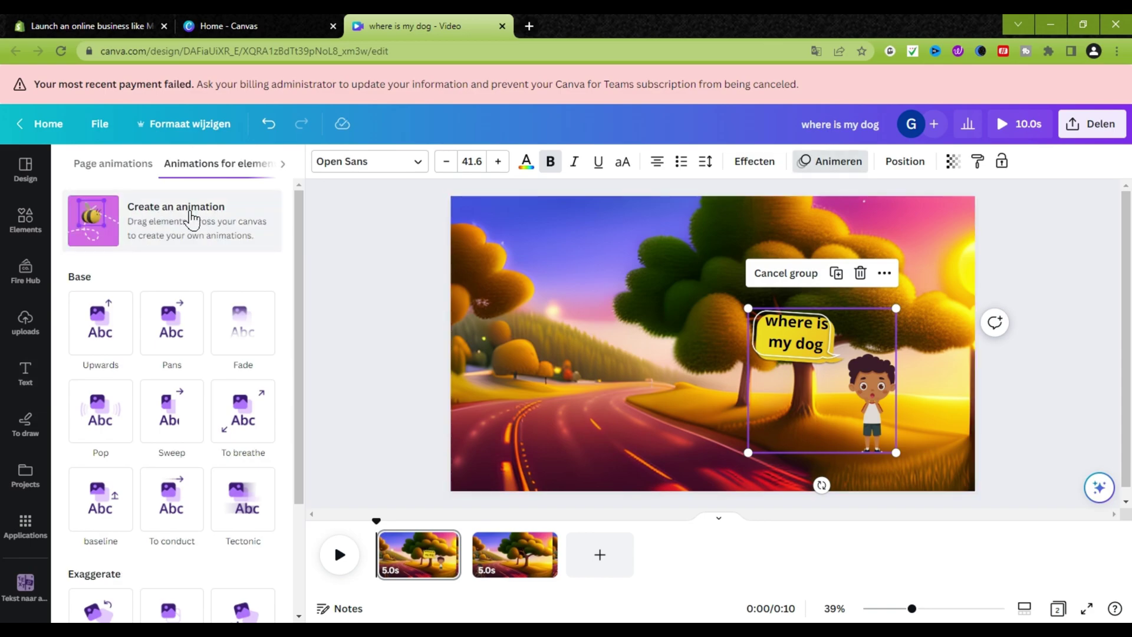
# Record a custom motion path dragging the boy-and-bubble group left along the road.
pyautogui.click(172, 221)
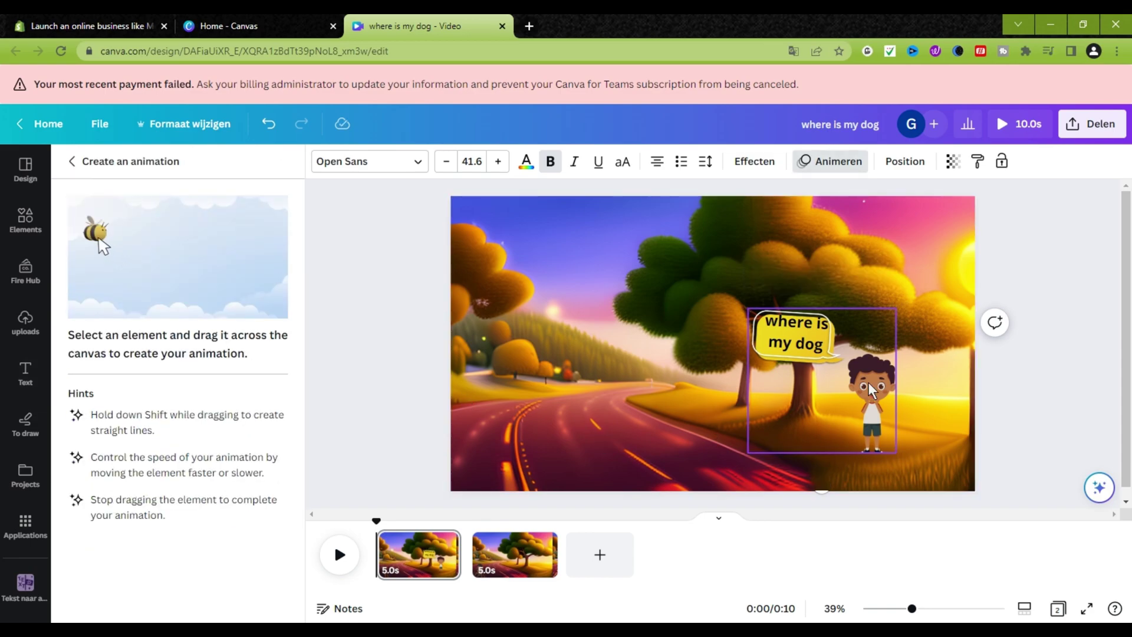
pyautogui.moveTo(870, 389)
pyautogui.mouseDown()
pyautogui.moveTo(784, 413)
pyautogui.moveTo(585, 416)
pyautogui.mouseUp()
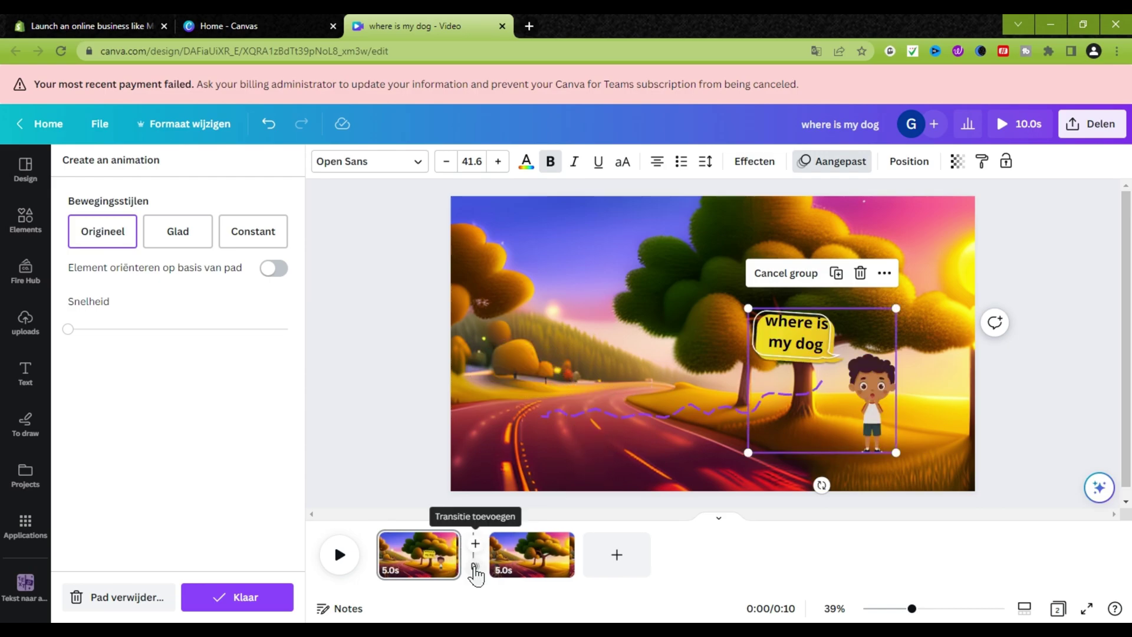
# Add a Dissolve transition between the two scenes and play the video to preview.
pyautogui.click(474, 567)
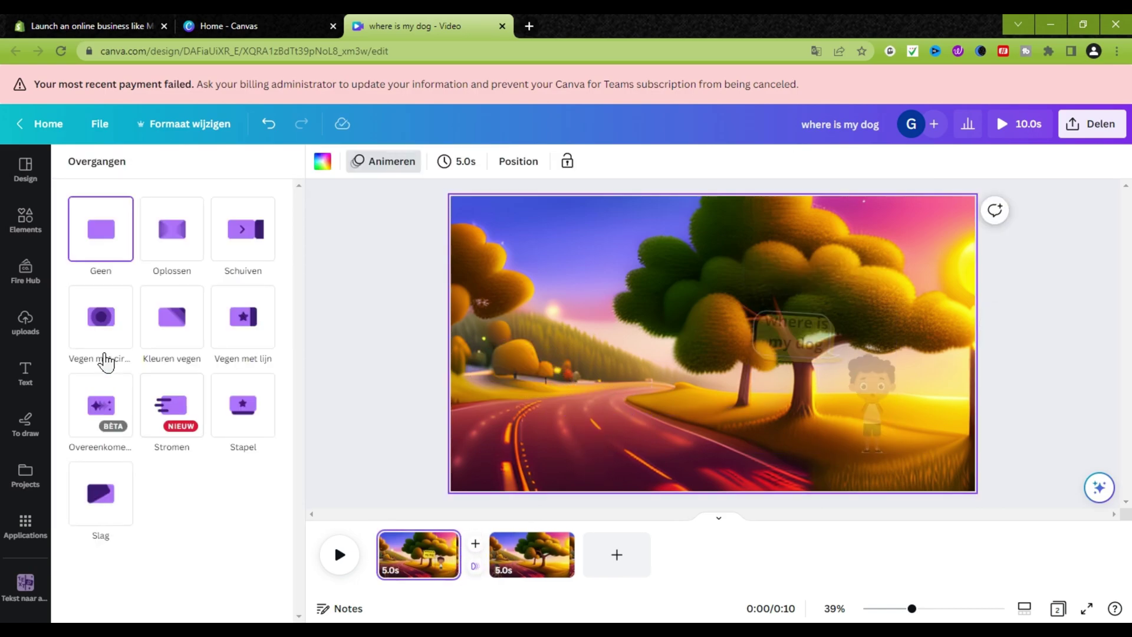
pyautogui.click(170, 247)
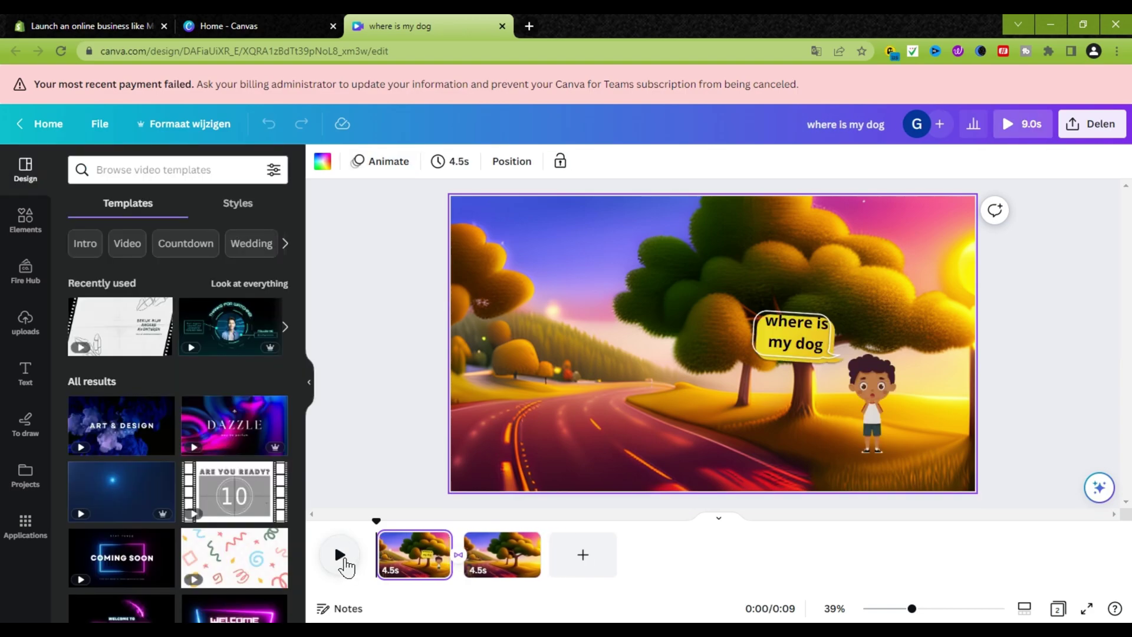
pyautogui.click(341, 556)
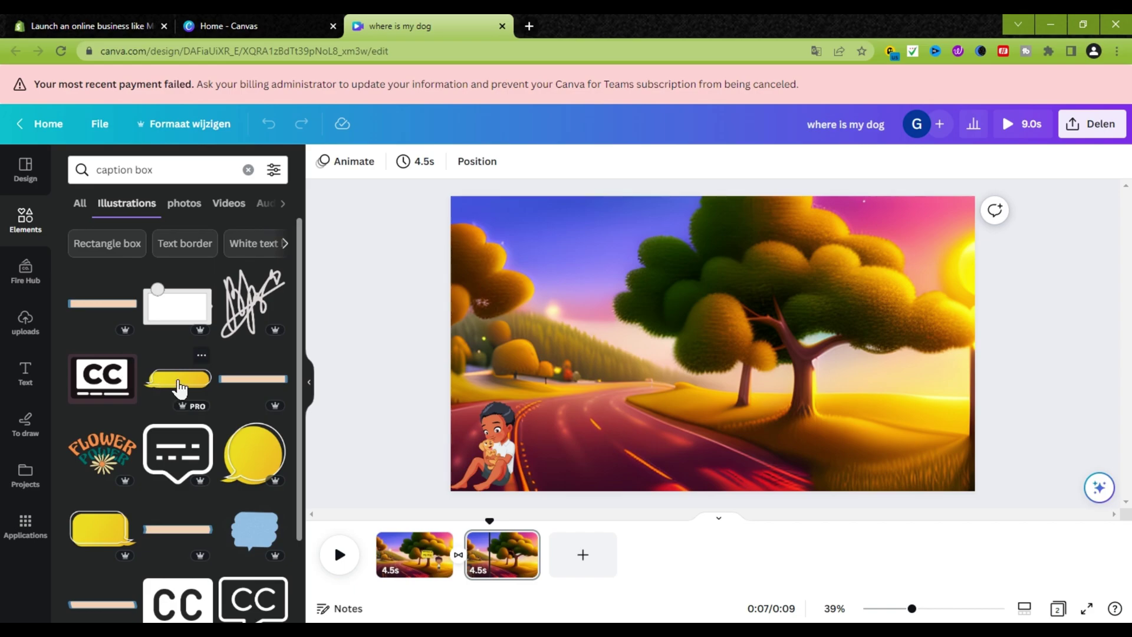
# Add the yellow caption box and a 'here it is' subtitle on page 2.
pyautogui.click(179, 388)
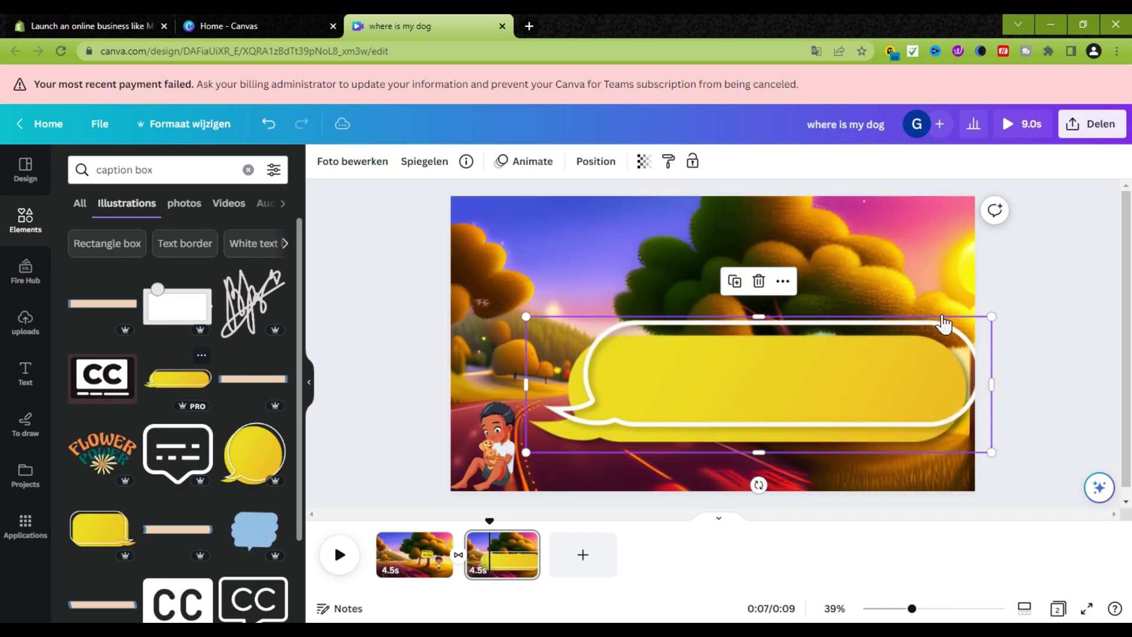
pyautogui.click(177, 406)
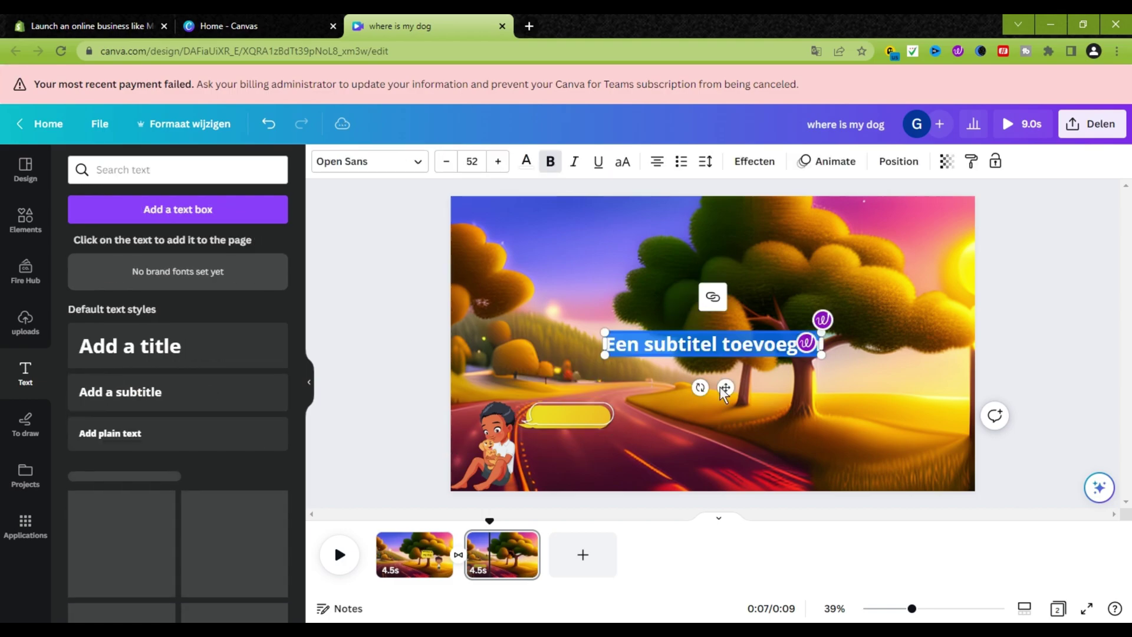
pyautogui.write('here it is')
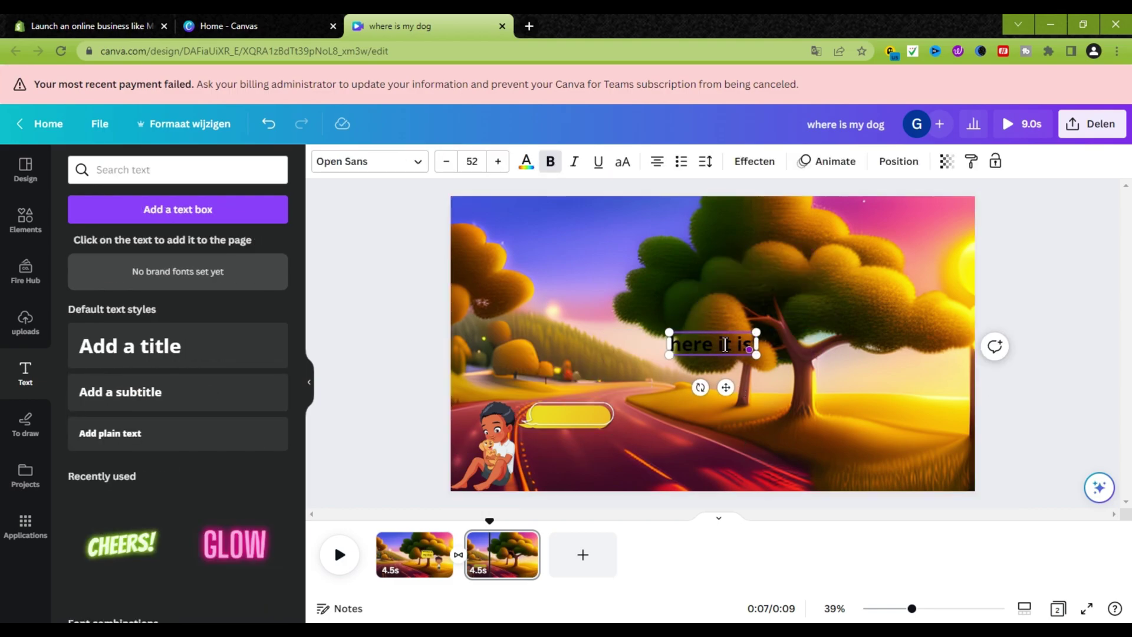
pyautogui.moveTo(711, 344); pyautogui.dragTo(550, 419)
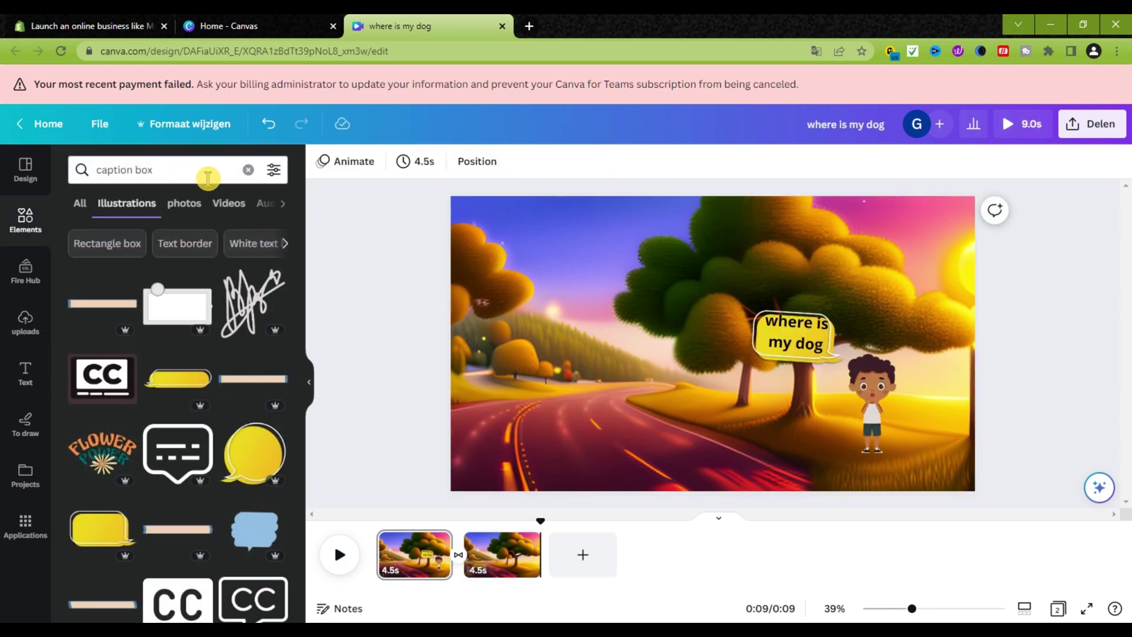
# Search Elements for 'birds sound' and add the English Forest 41 audio track across both scenes.
pyautogui.click(207, 174)
pyautogui.hotkey('ctrl', 'a')
pyautogui.press('BackSpace')
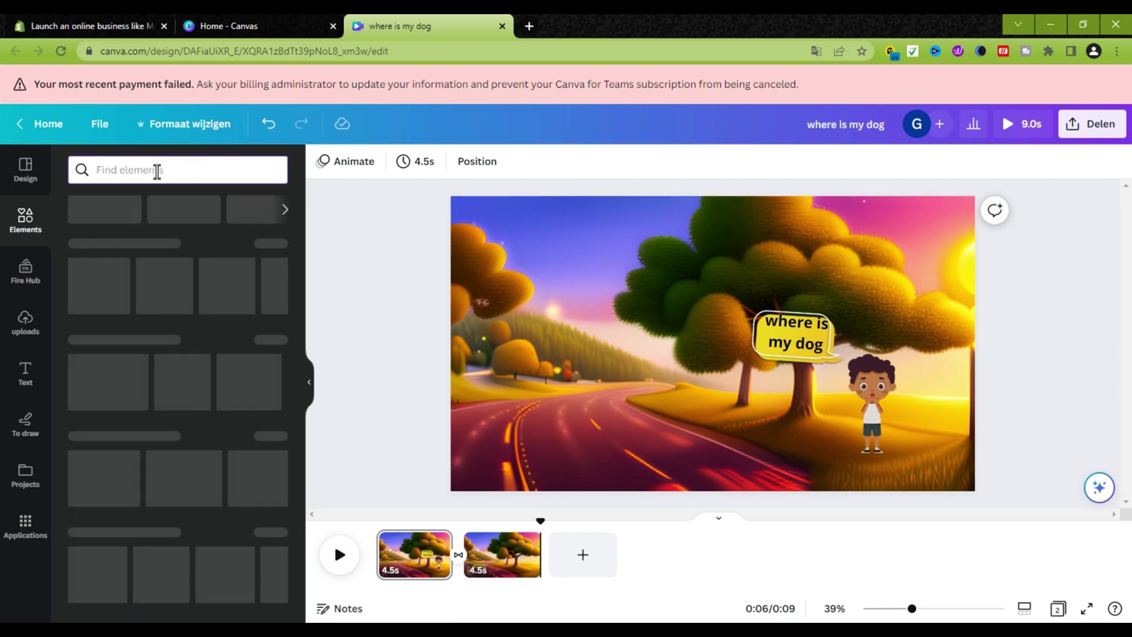
pyautogui.write('birds sound')
pyautogui.press('Return')
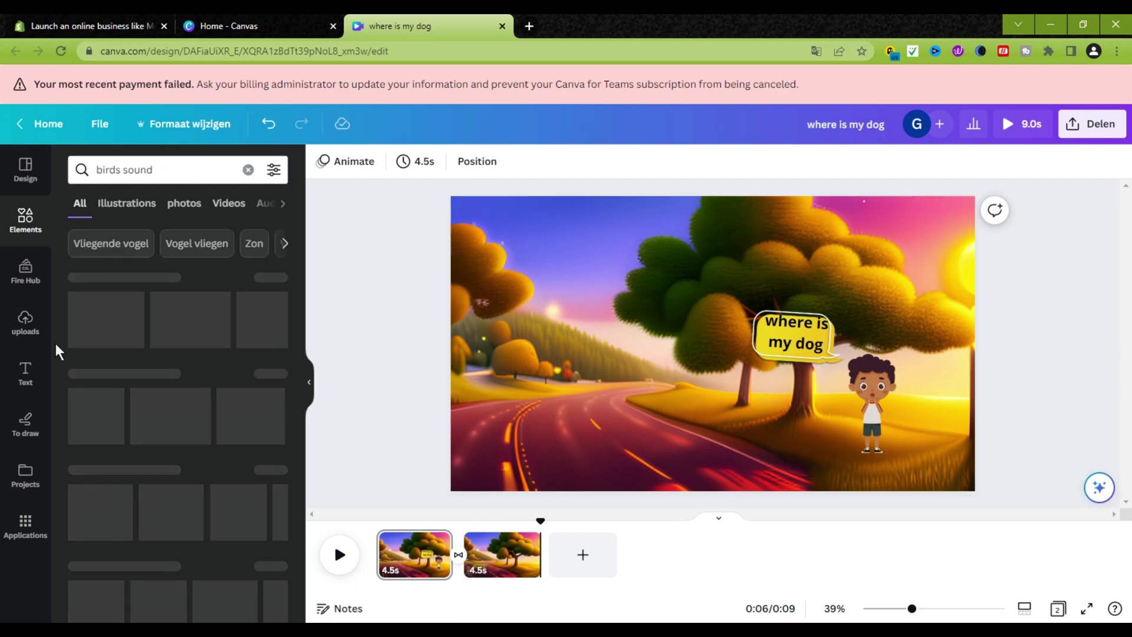
pyautogui.moveTo(228, 203); pyautogui.dragTo(76, 207)
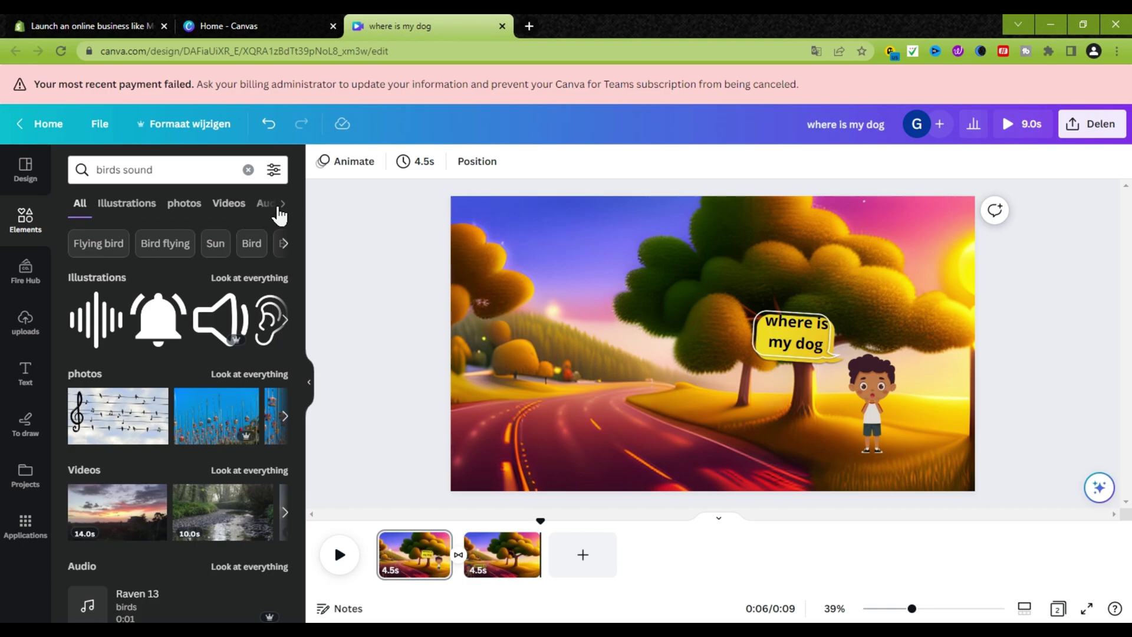
pyautogui.click(177, 204)
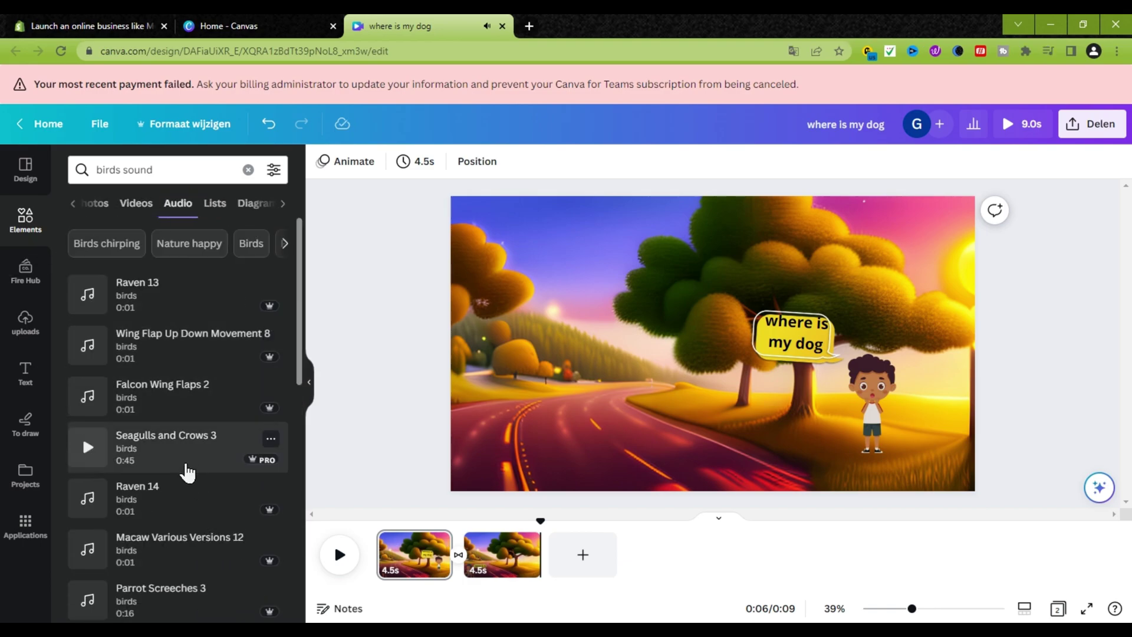
pyautogui.scroll(-3, 186, 471)
pyautogui.moveTo(114, 463)
pyautogui.mouseDown()
pyautogui.moveTo(431, 574)
pyautogui.moveTo(346, 574)
pyautogui.mouseUp()
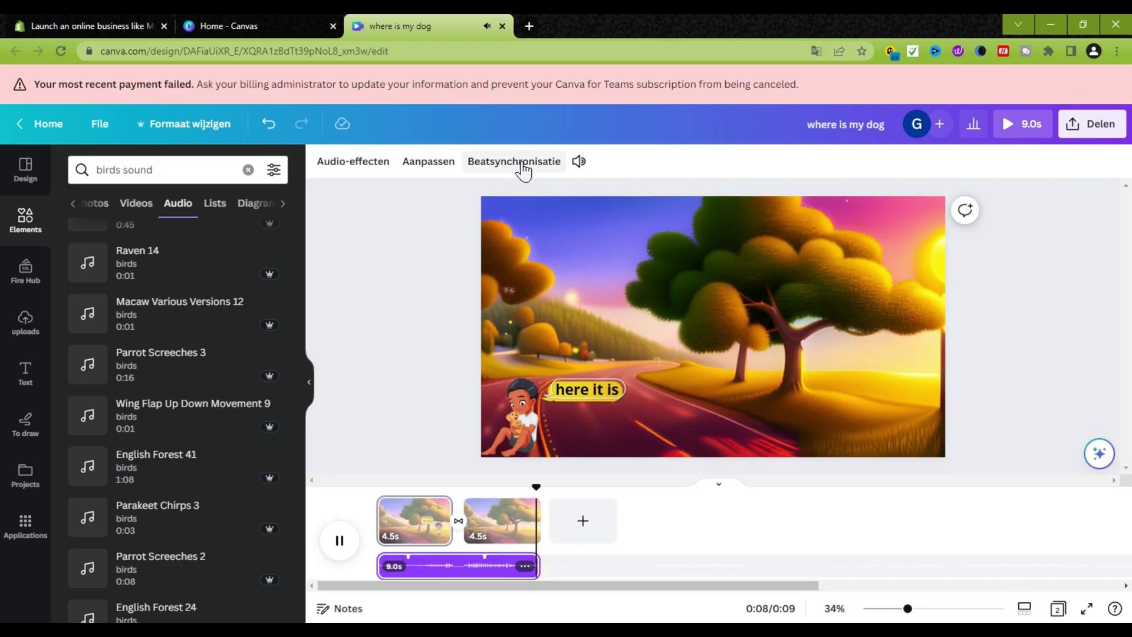
# Enable beat sync to retime the scenes to 5.2 and 3.8 seconds, then preview from the start.
pyautogui.click(511, 167)
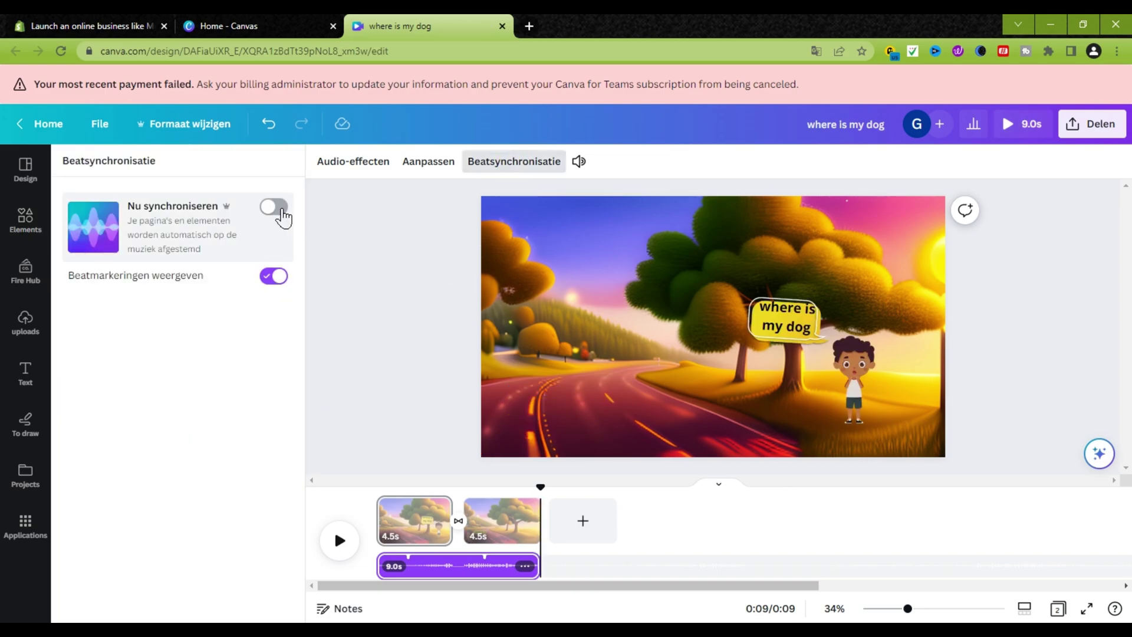
pyautogui.click(275, 209)
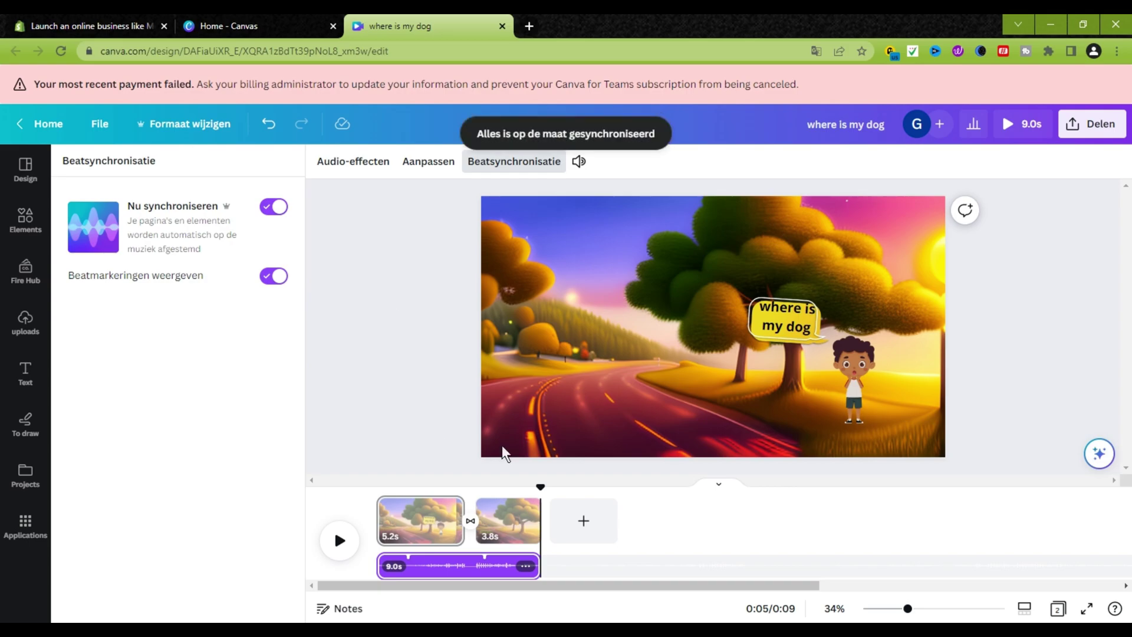
pyautogui.moveTo(538, 484); pyautogui.dragTo(383, 486)
pyautogui.click(338, 538)
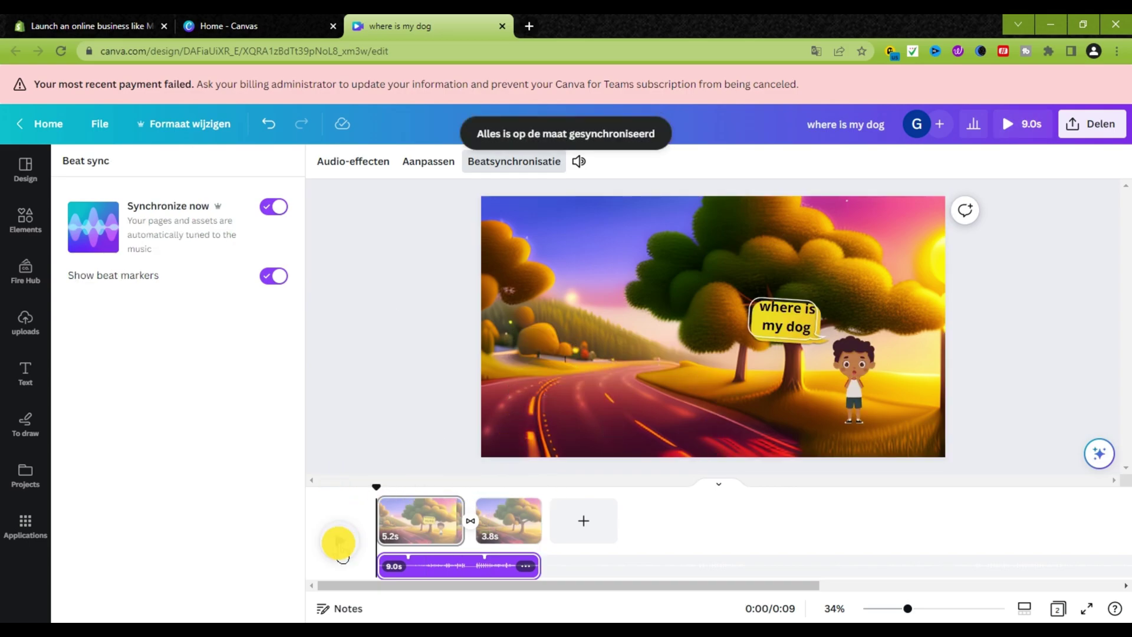